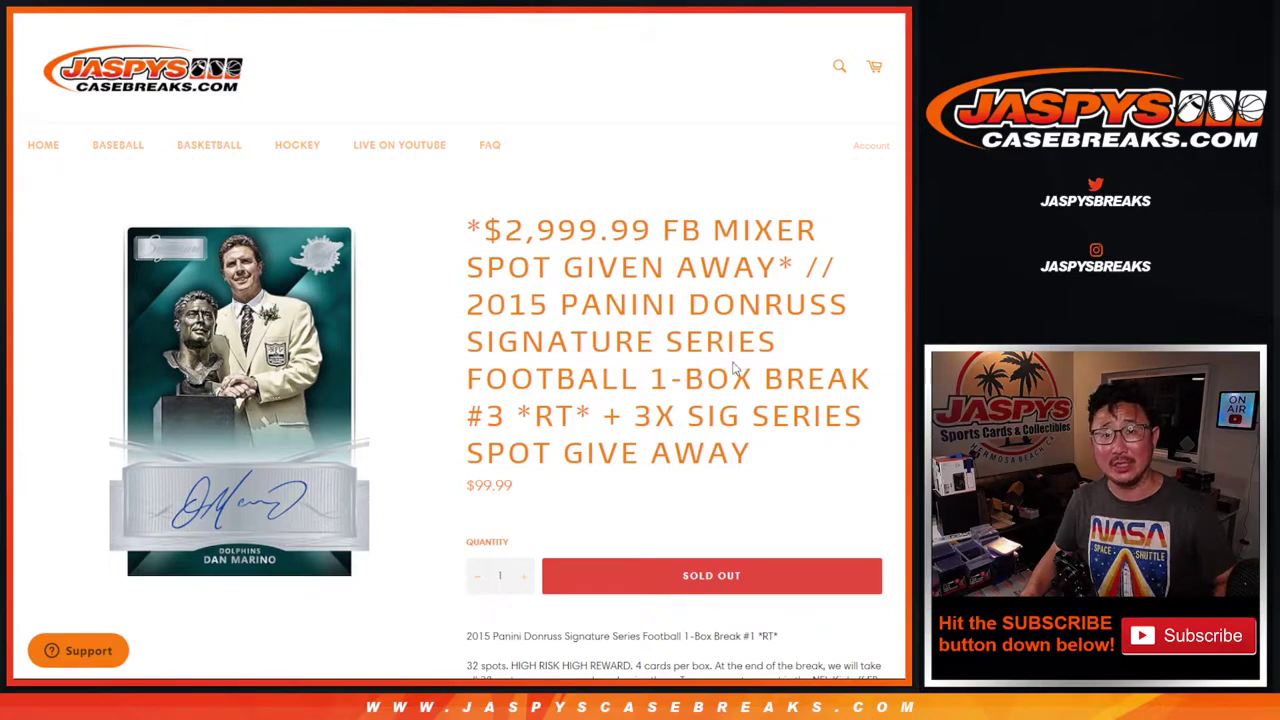
- Copy the 29 names in cells A1:A29 of the 3x spot giveaway sheet
scroll(735, 368, down, 3)
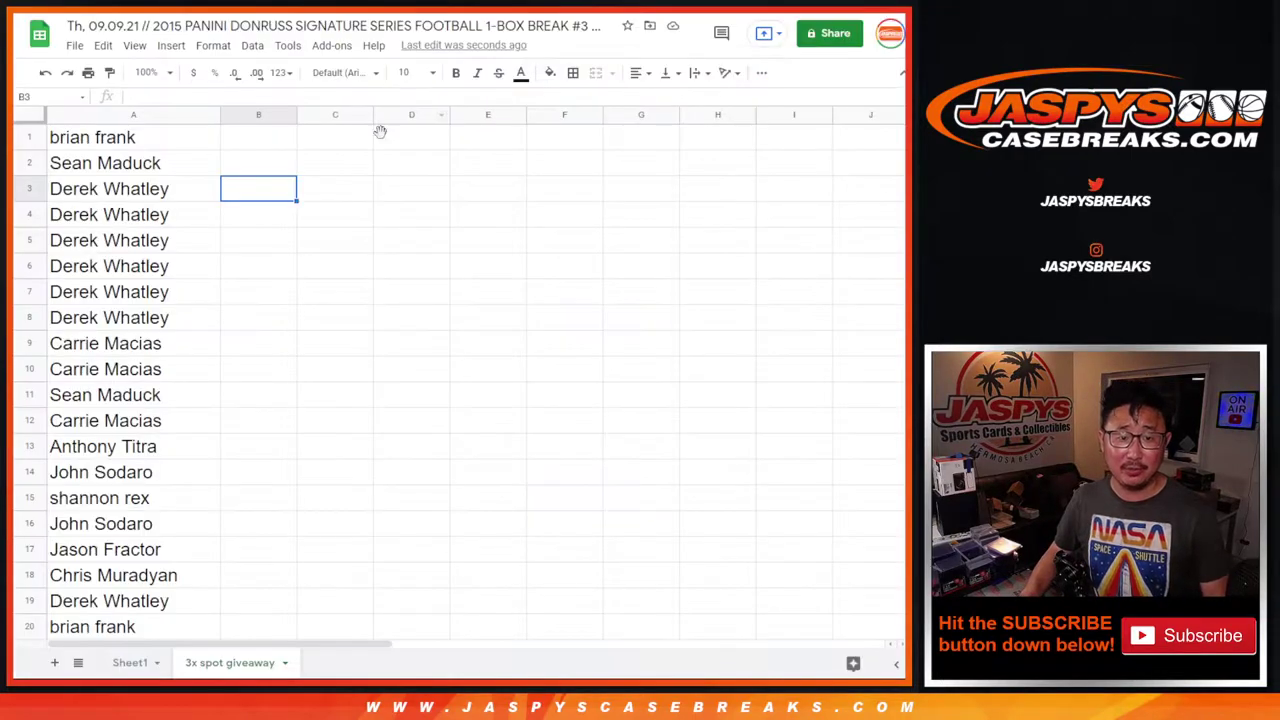
scroll(280, 347, down, 3)
scroll(280, 347, down, 5)
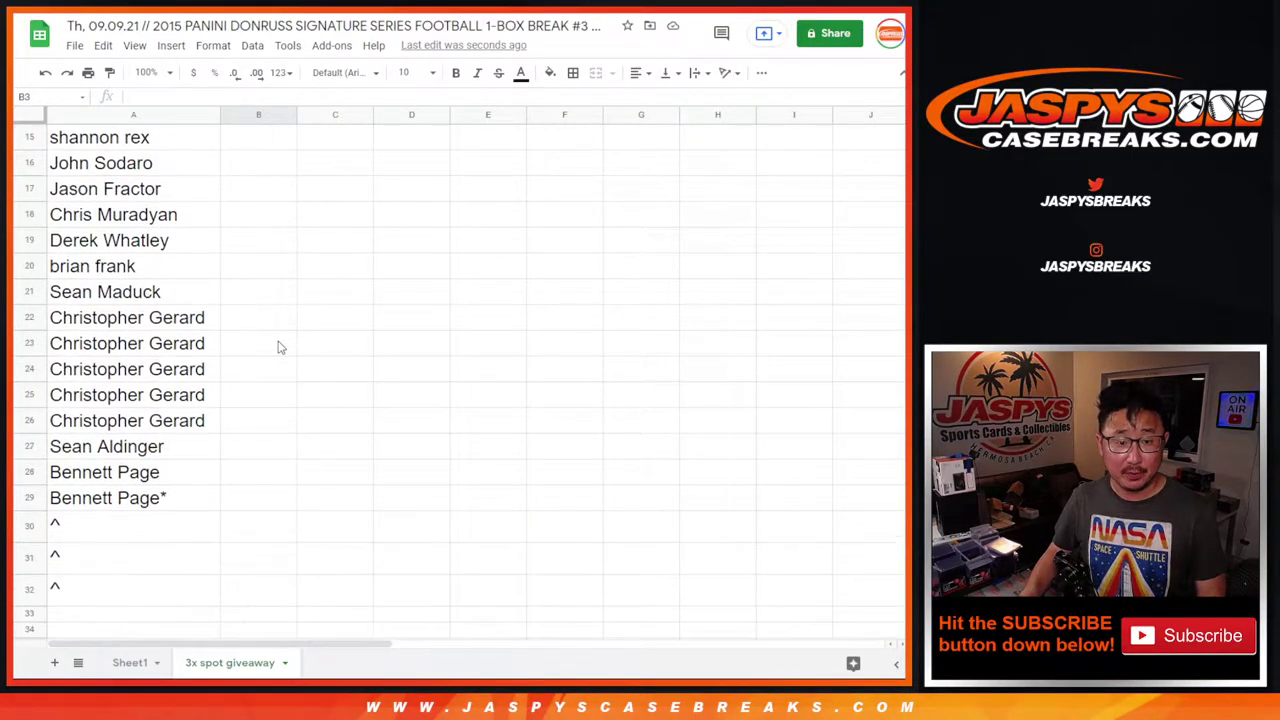
scroll(312, 385, up, 8)
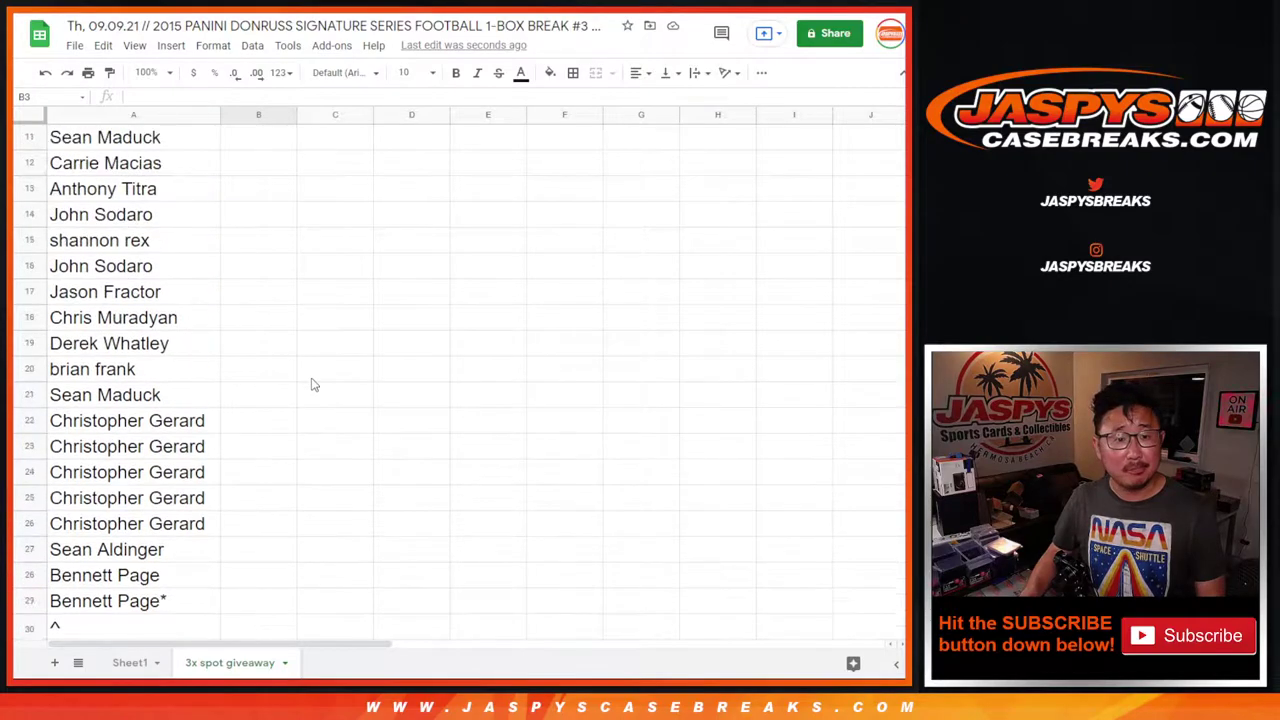
click(176, 142)
scroll(259, 232, down, 6)
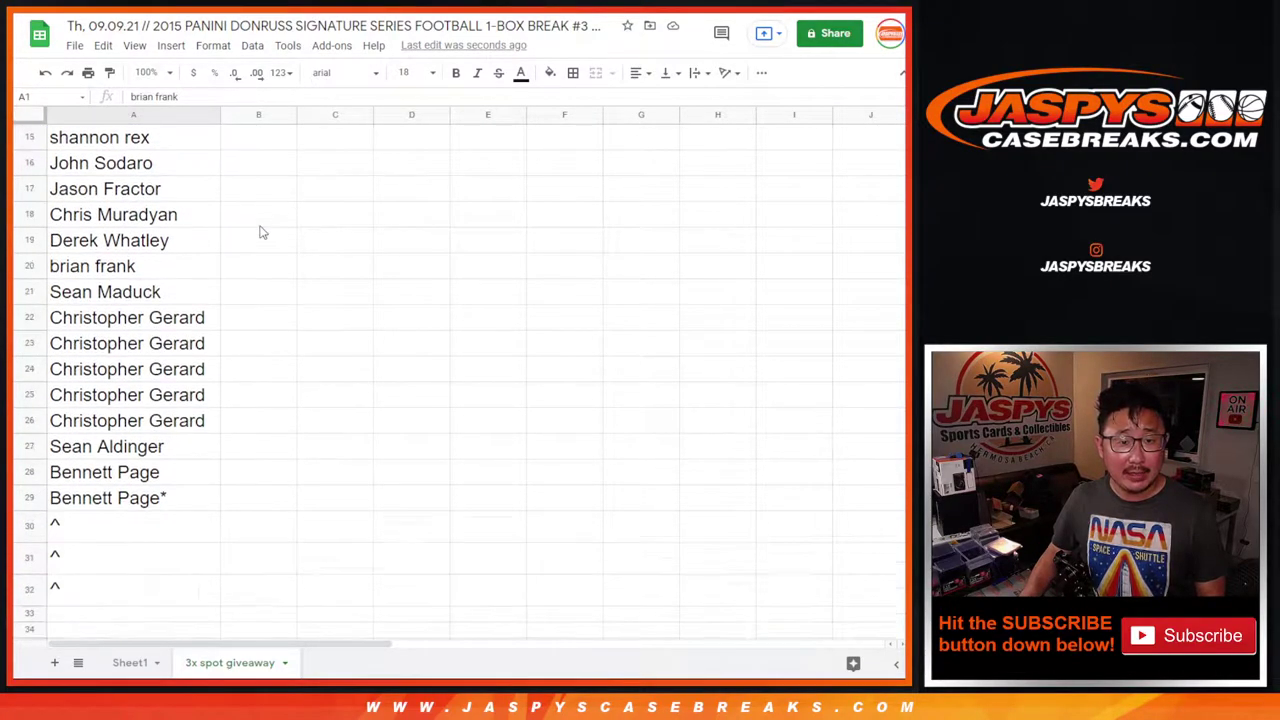
shift+click(166, 395)
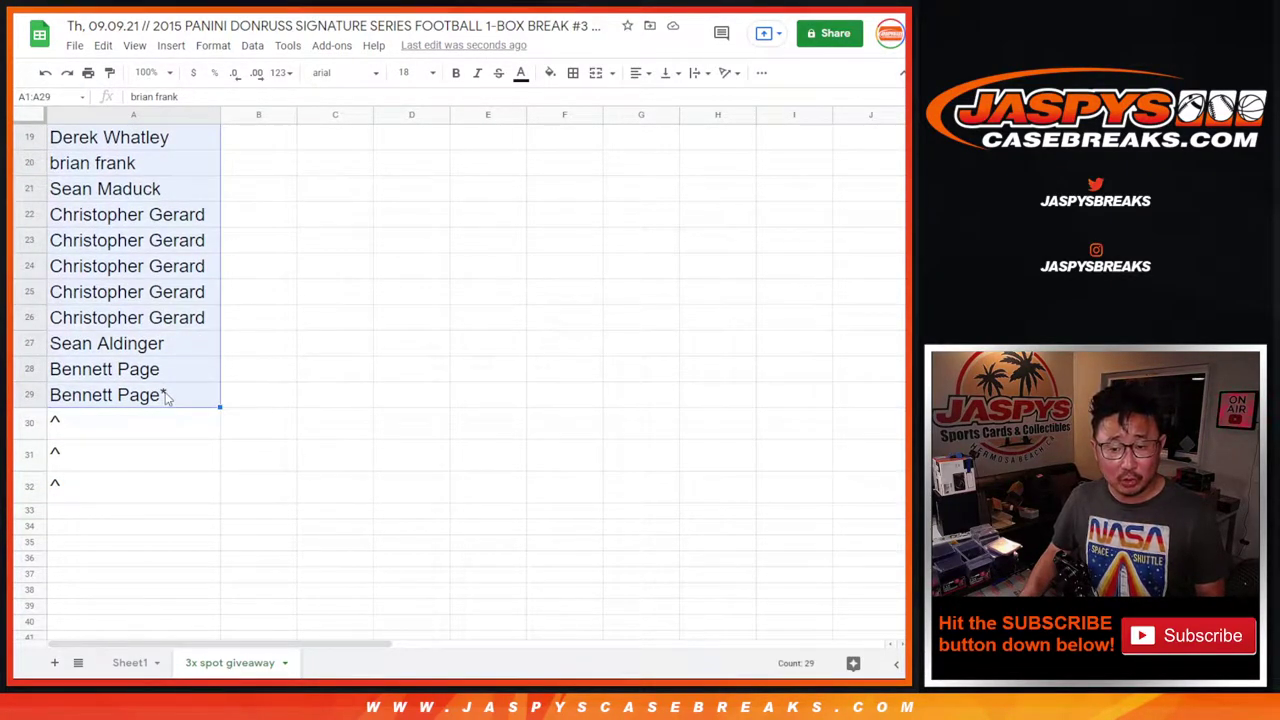
key(ctrl+c)
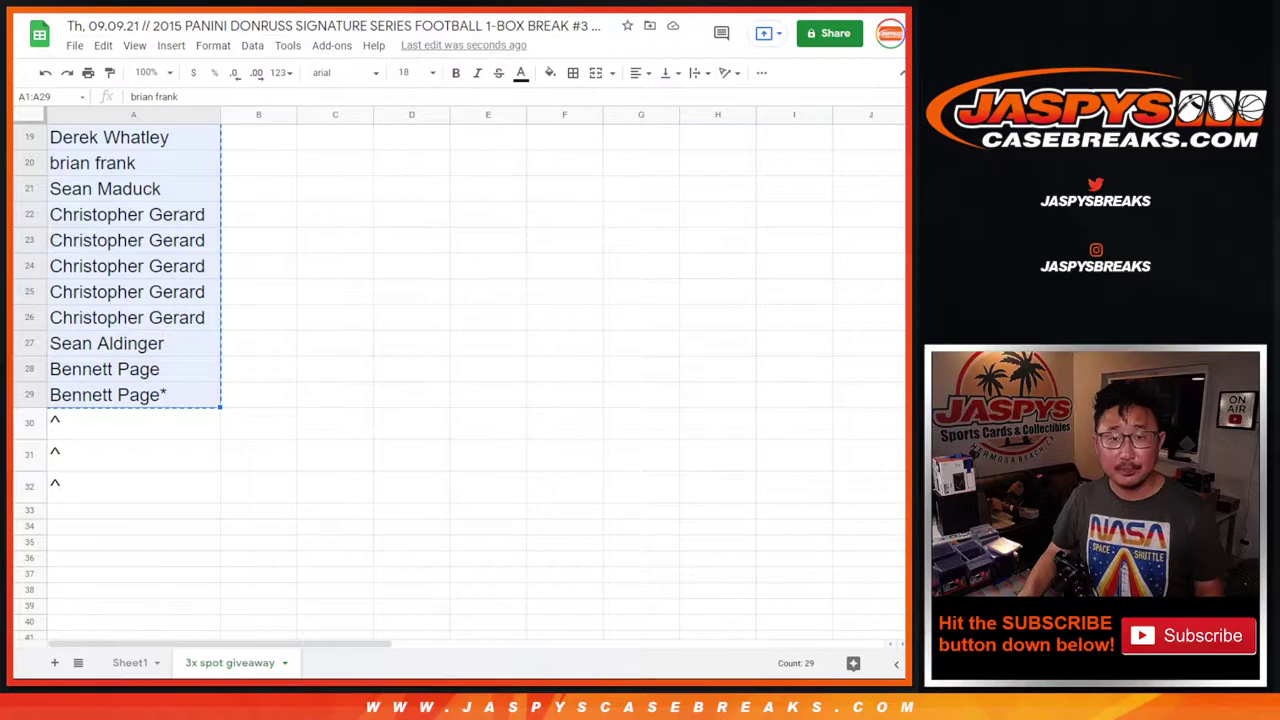
- Paste the 29 names into the List Randomizer and roll two dice for the shuffle count
key(alt+Tab)
key(ctrl+Tab)
click(371, 451)
key(ctrl+v)
scroll(424, 502, up, 10)
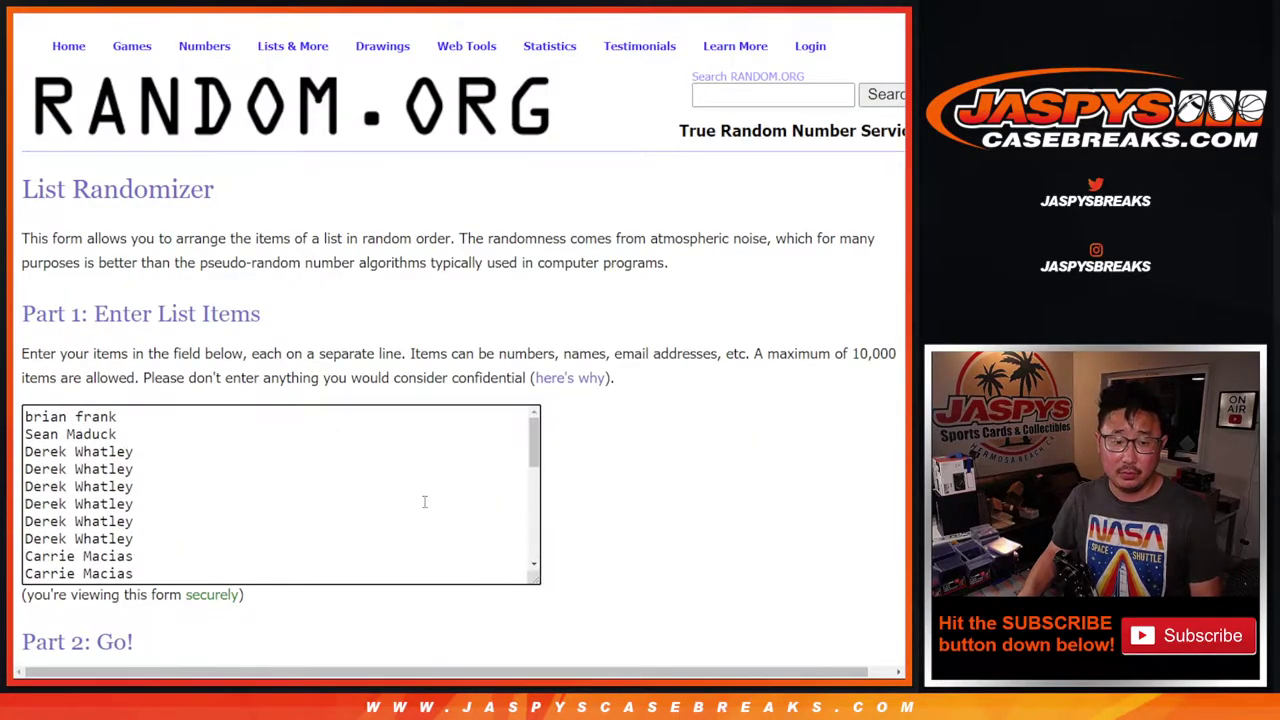
key(ctrl+shift+Tab)
click(68, 341)
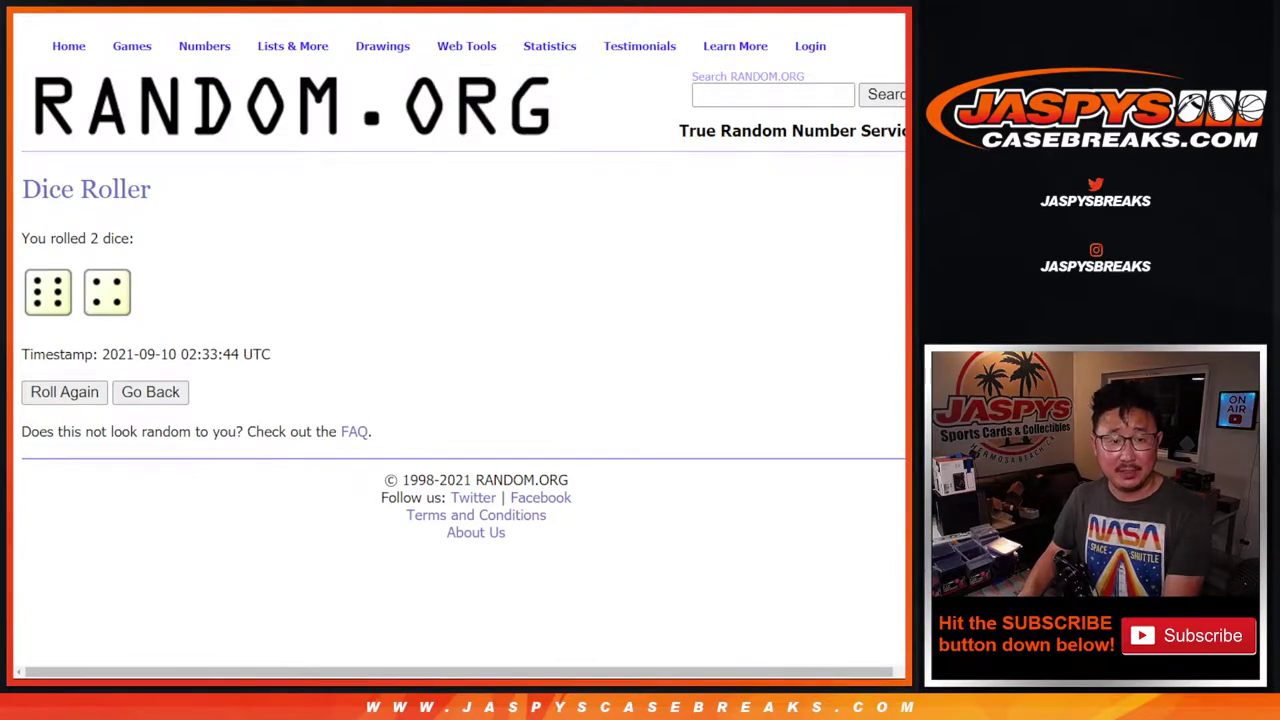
- Randomize the list of names ten times
key(ctrl+Tab)
scroll(674, 443, down, 2)
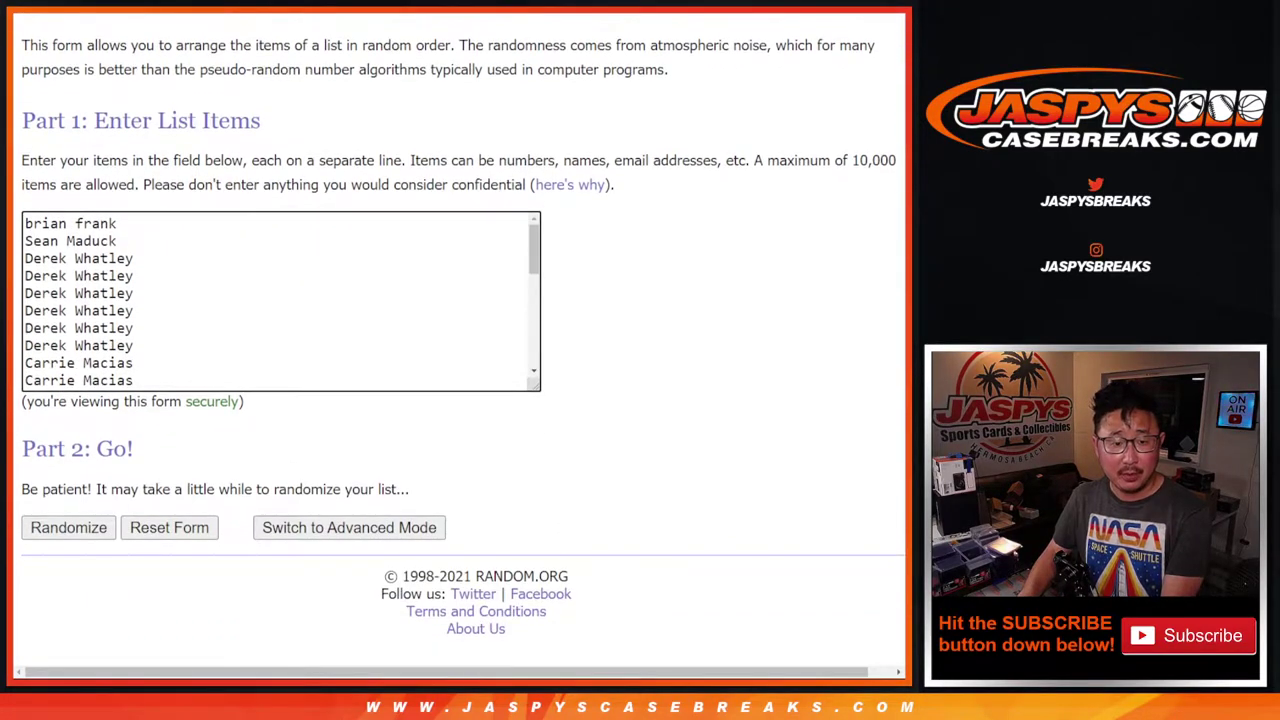
click(57, 535)
scroll(44, 527, down, 5)
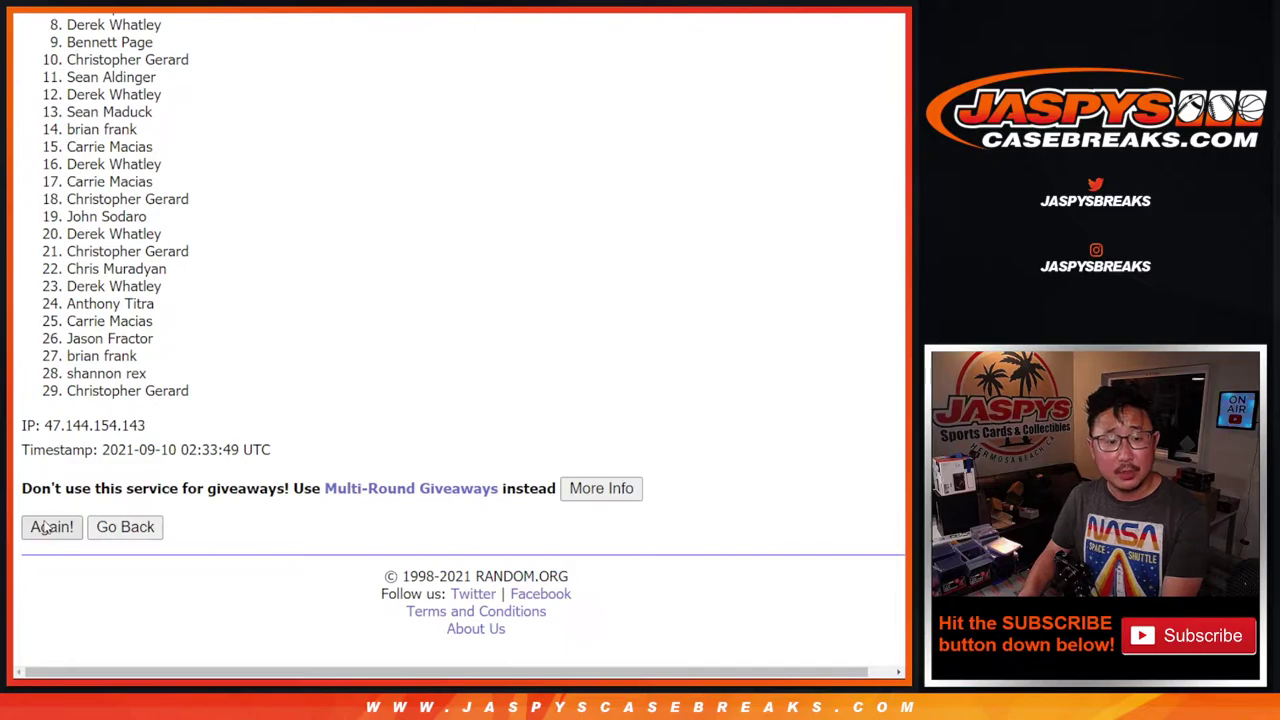
click(44, 527)
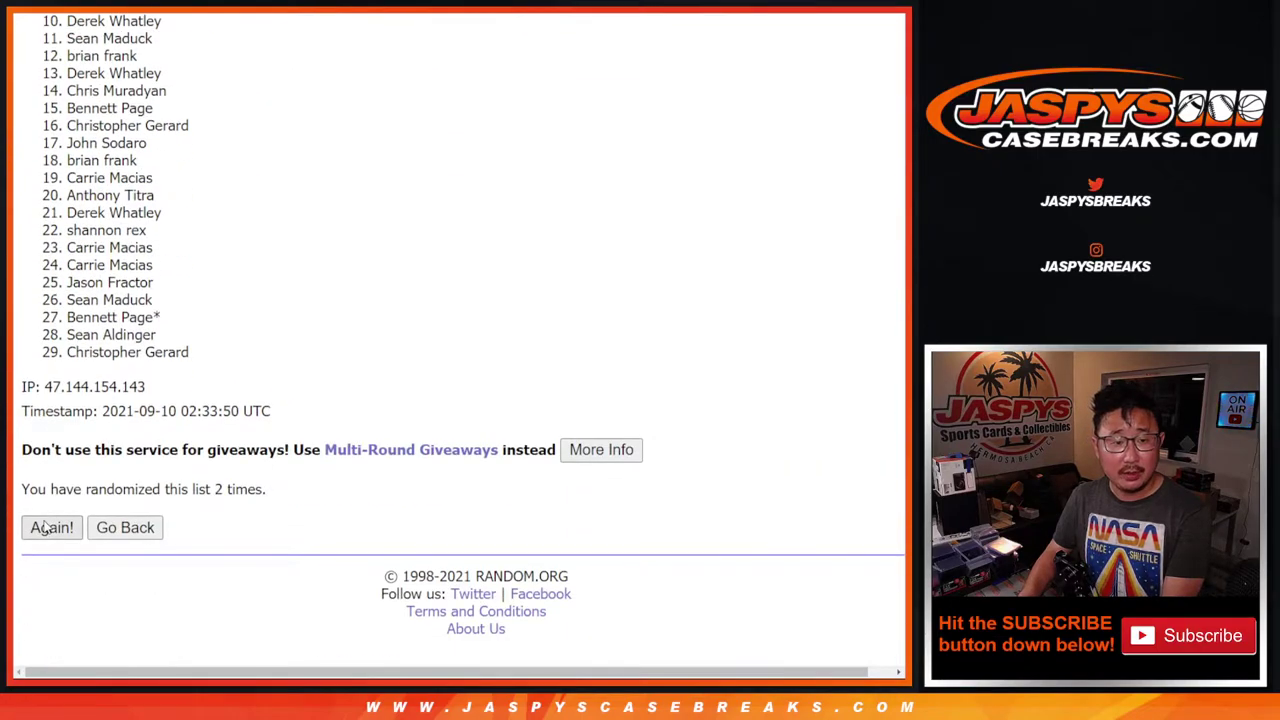
click(44, 527)
click(44, 527)
click(44, 527)
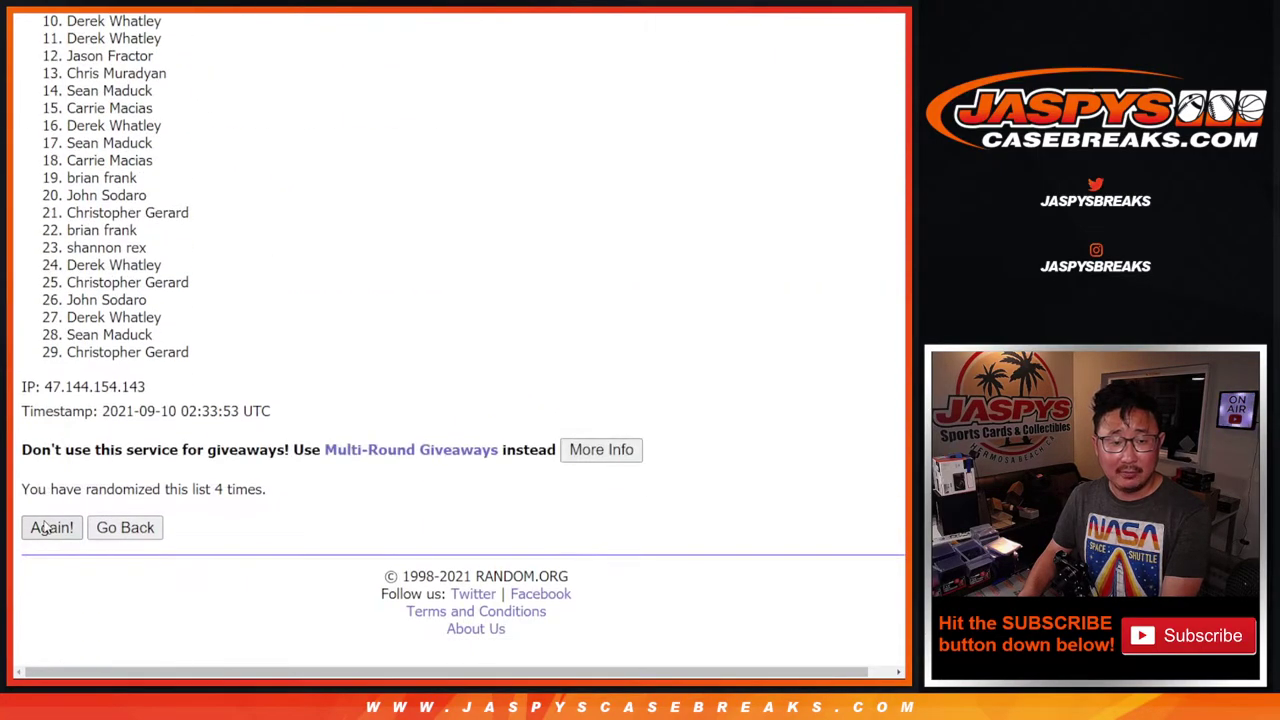
click(44, 527)
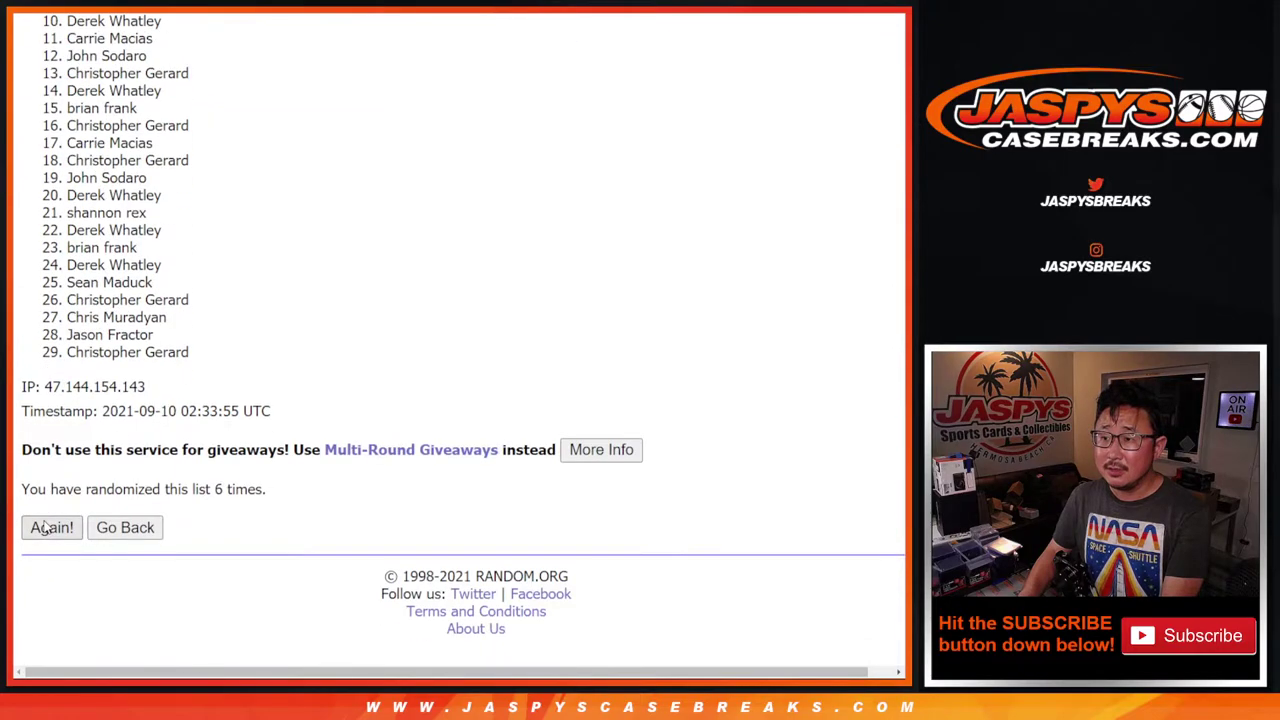
click(44, 527)
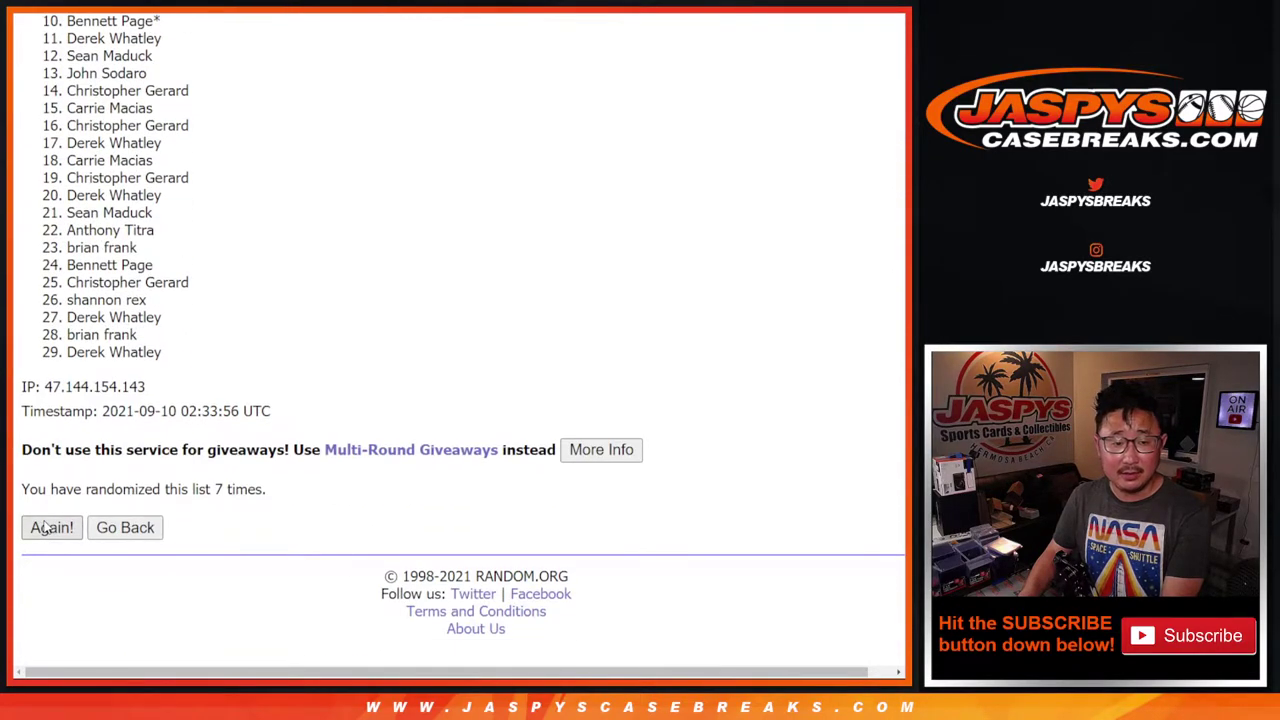
click(44, 527)
click(44, 527)
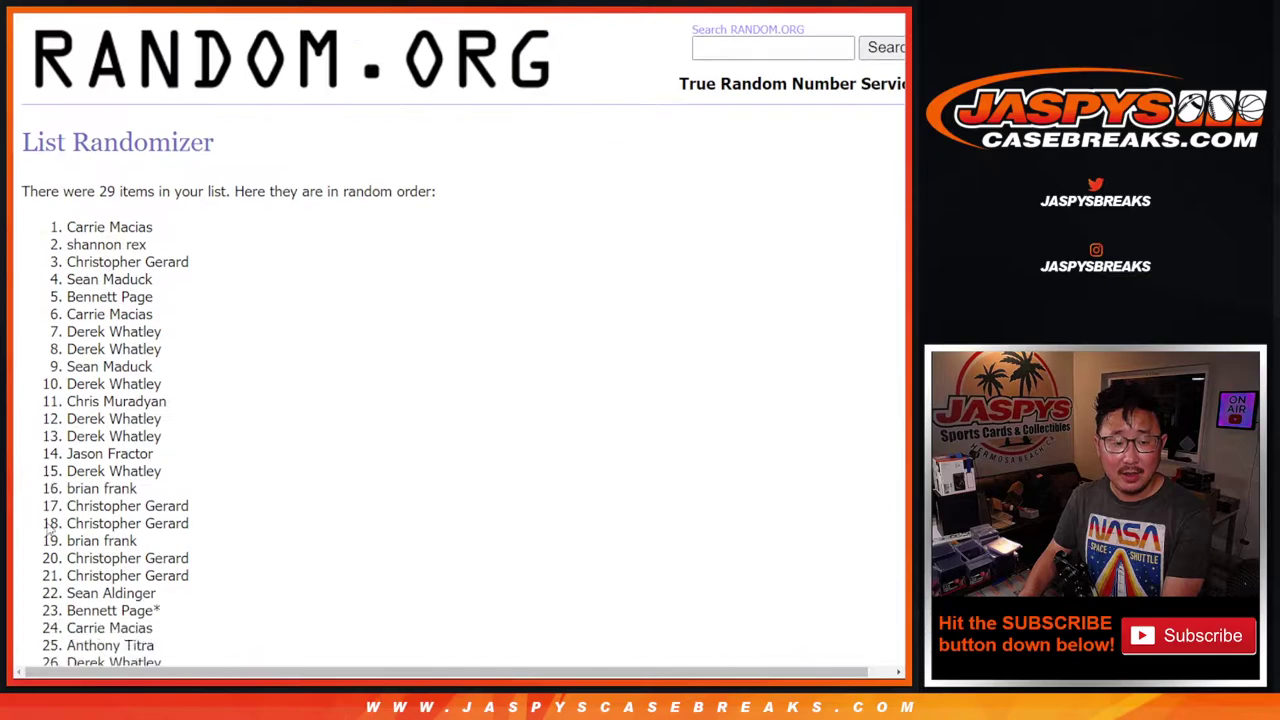
key(F5)
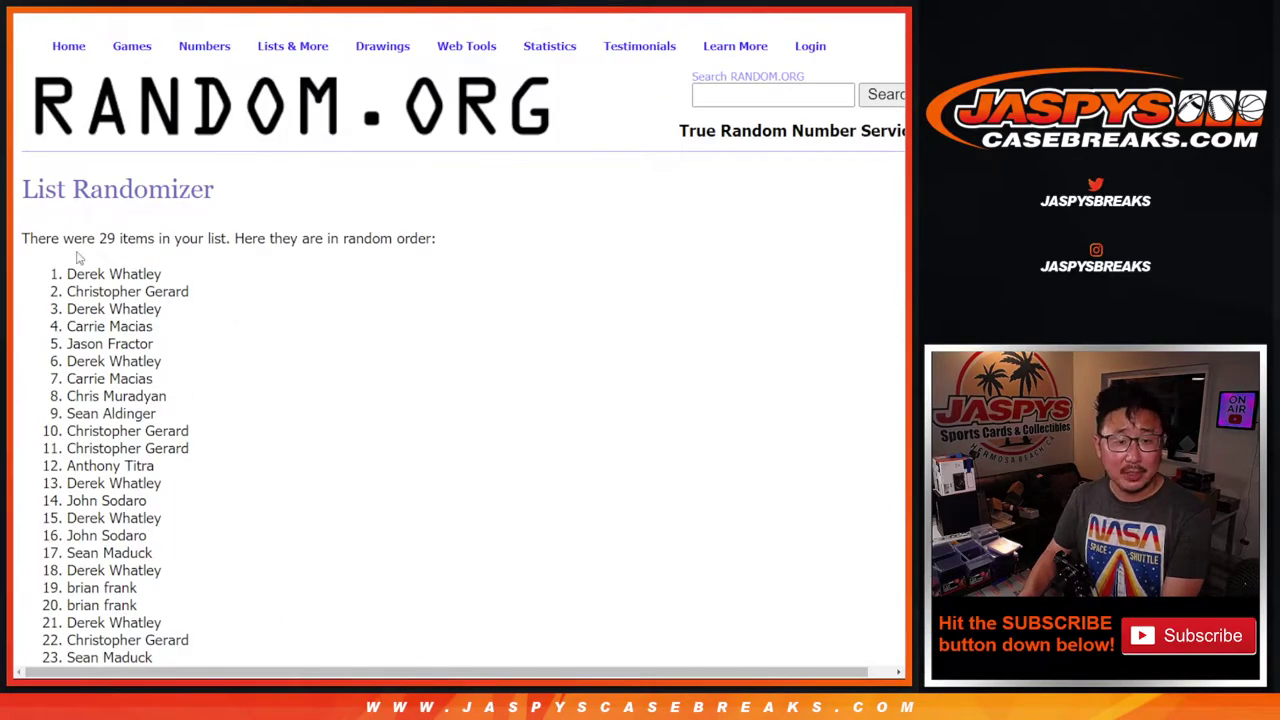
- Select the top three names of the final shuffled list
drag(67, 268, 240, 326)
key(ctrl+c)
scroll(277, 331, down, 4)
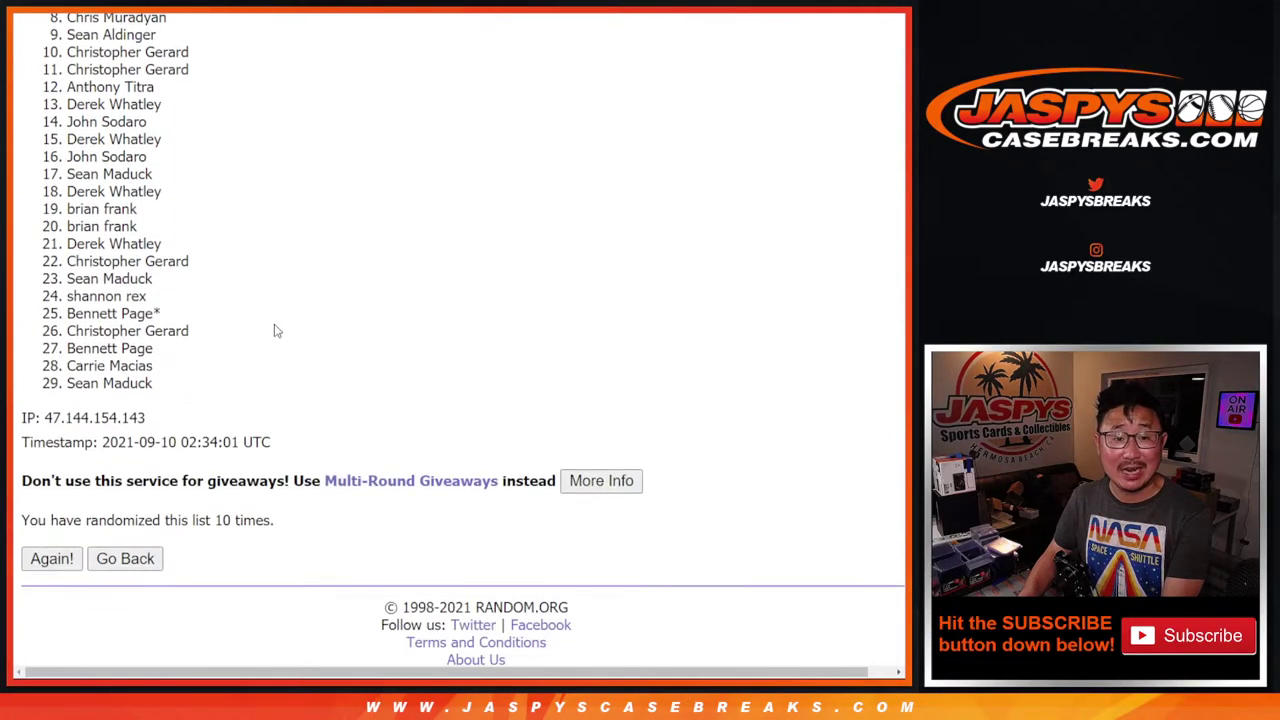
scroll(280, 331, up, 4)
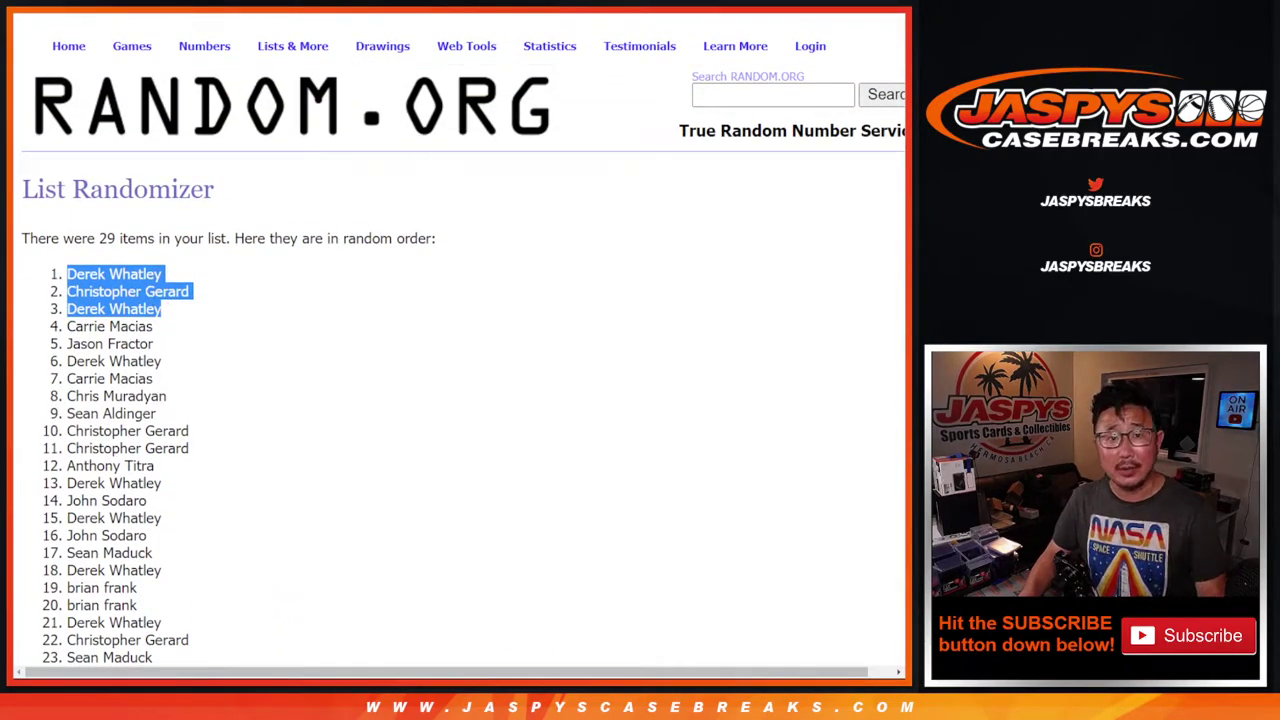
- Paste the three drawn names into A30:A32 and set them in Quicksand, size 22
key(alt+Tab)
click(183, 415)
key(ctrl+v)
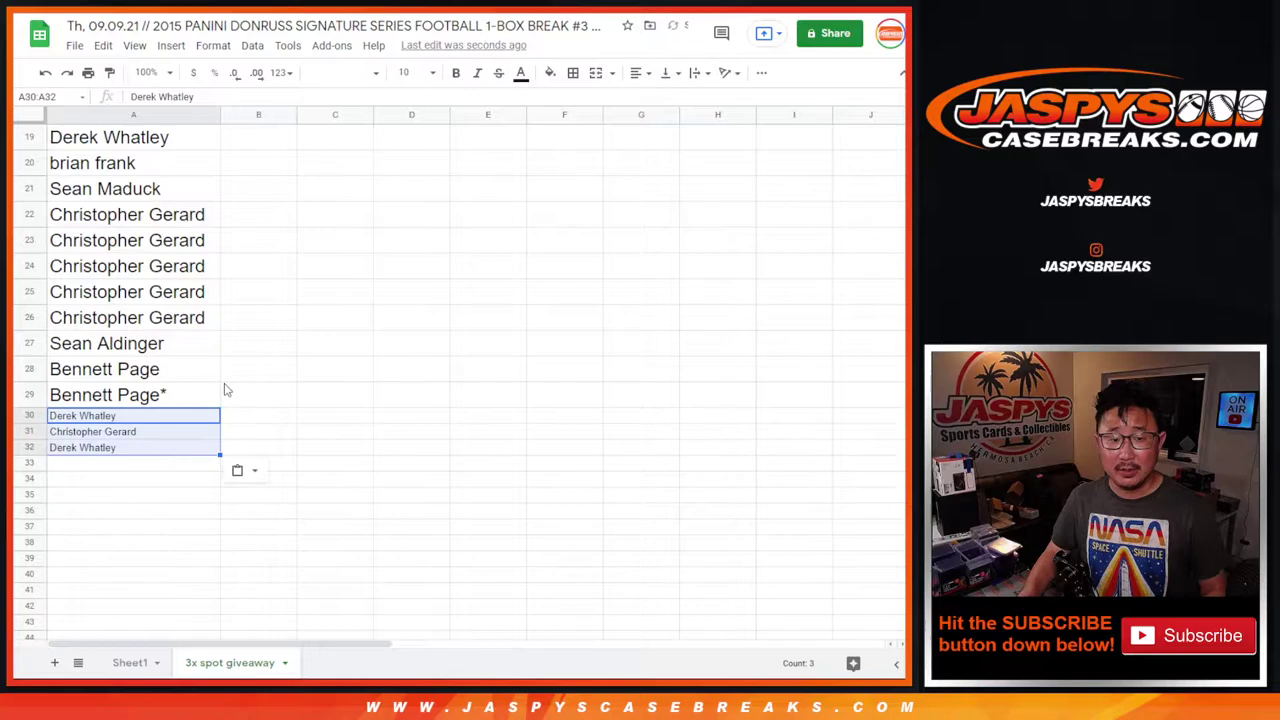
click(343, 73)
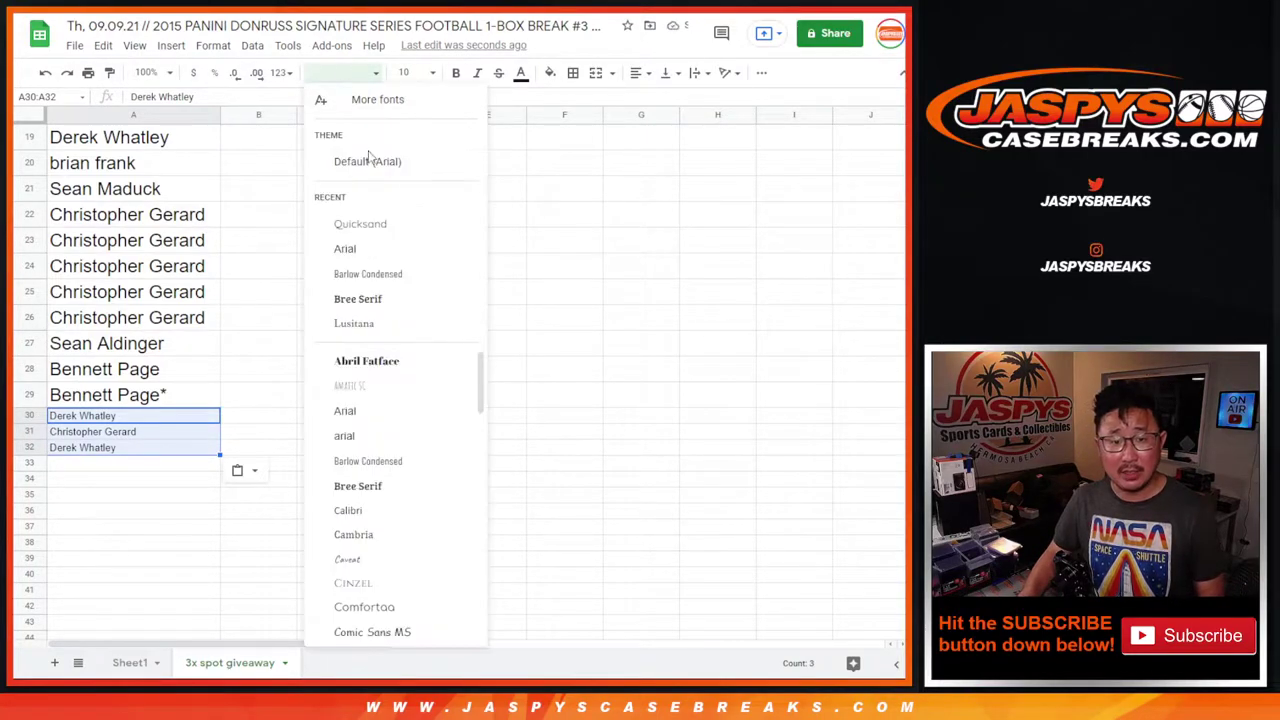
click(363, 223)
click(407, 73)
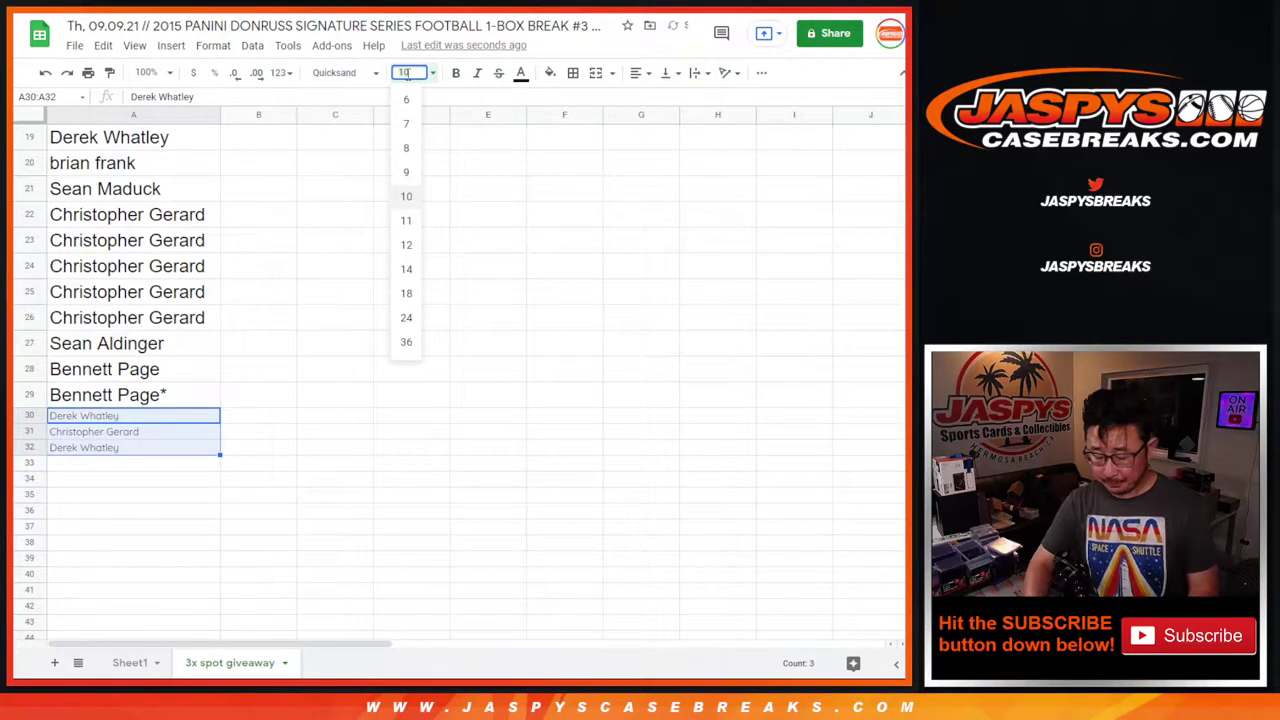
text(2)
key(Return)
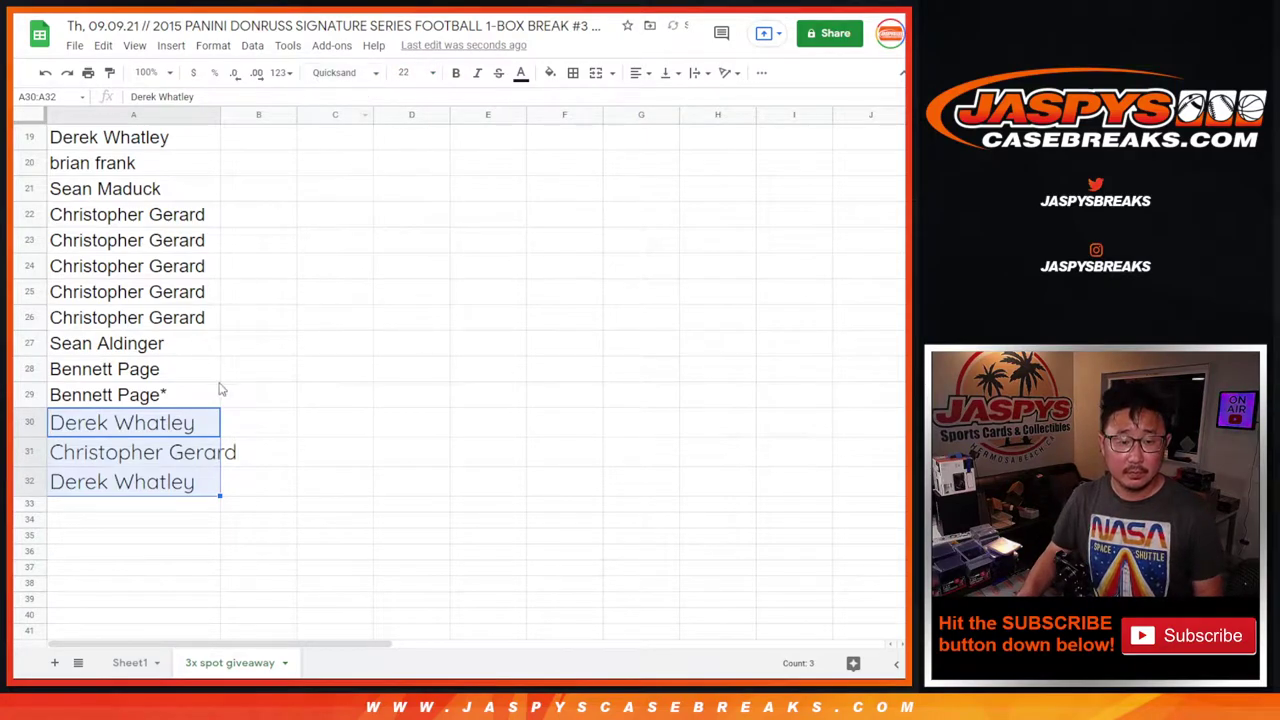
- Append a ^ mark to each name in A30, A31 and A32
click(212, 423)
double_click(214, 424)
text(^)
key(Return)
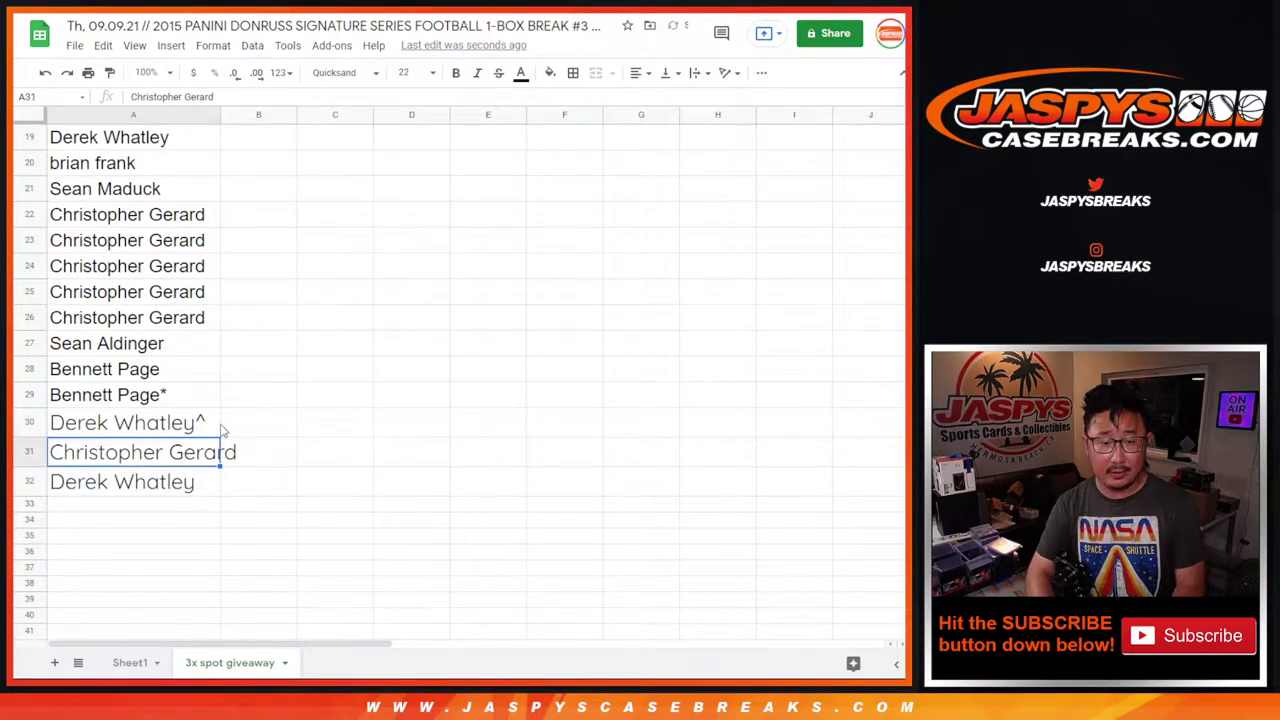
key(Return)
text(^)
key(Return)
key(Return)
text(^)
key(Return)
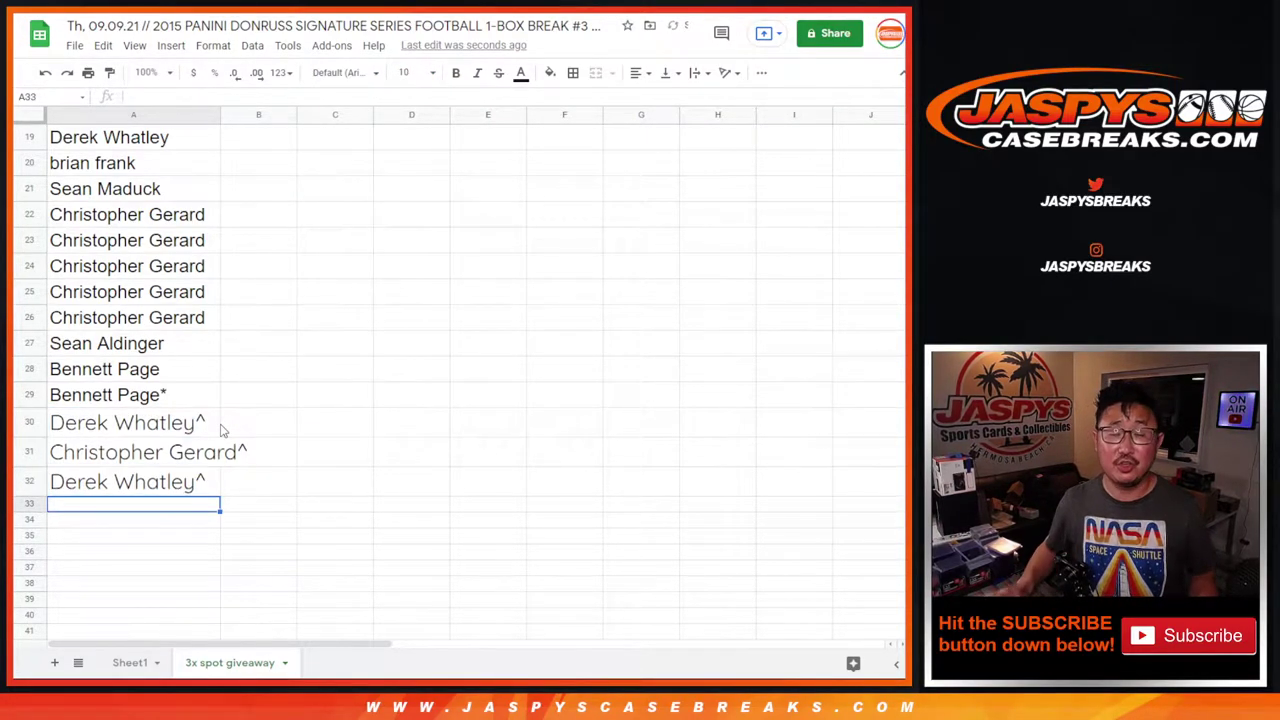
- Copy all 32 names in the list
click(196, 372)
key(ctrl+a)
key(ctrl+c)
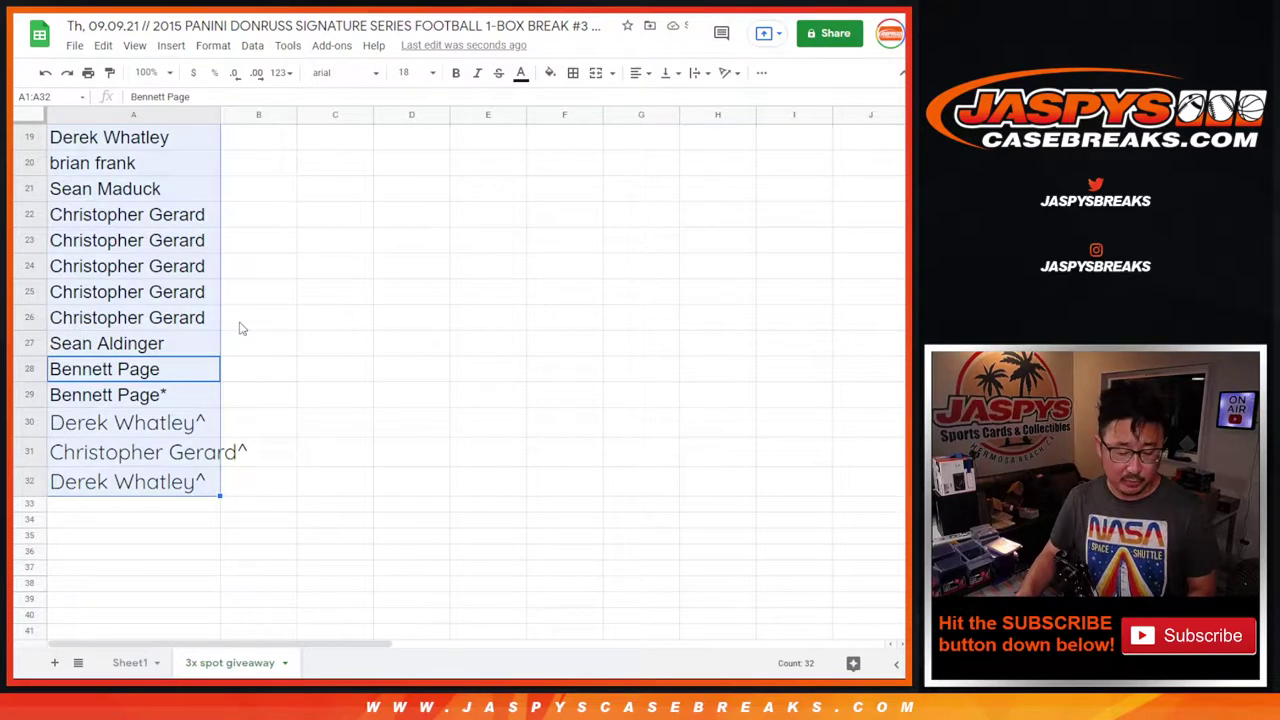
- Paste the 32-name list into the List Randomizer and roll two dice
click(132, 664)
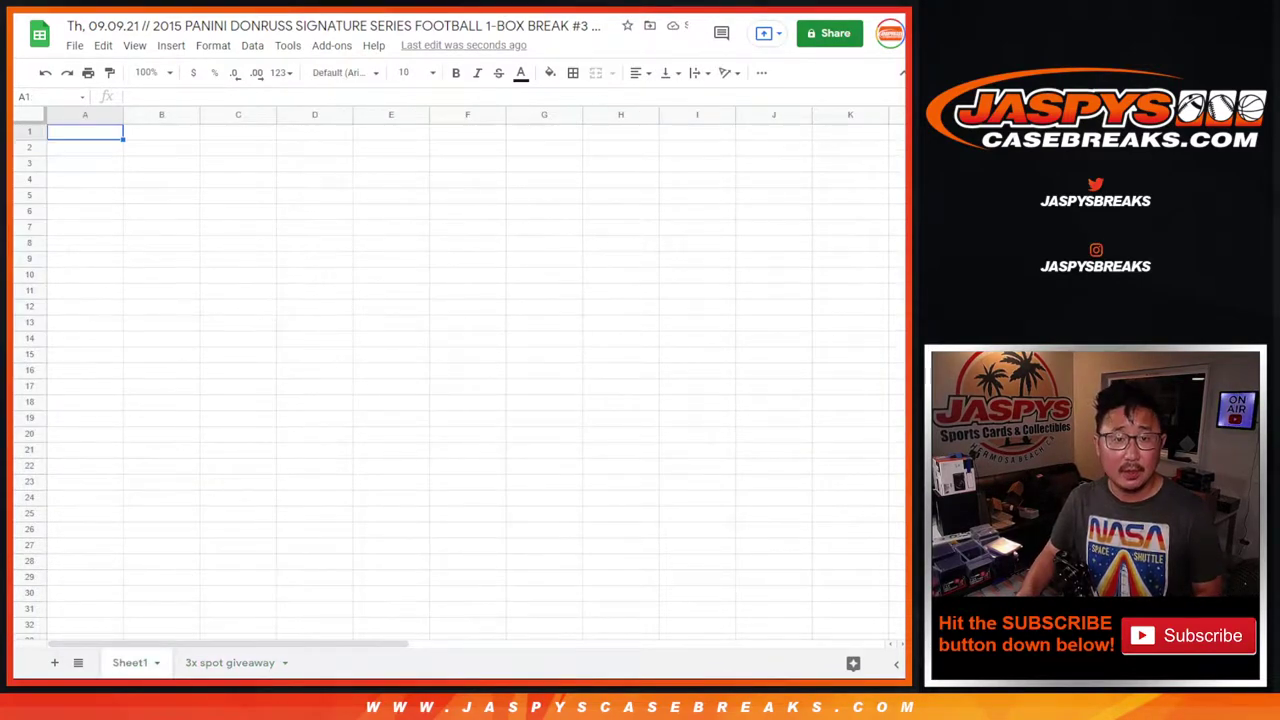
key(ctrl+Tab)
key(ctrl+v)
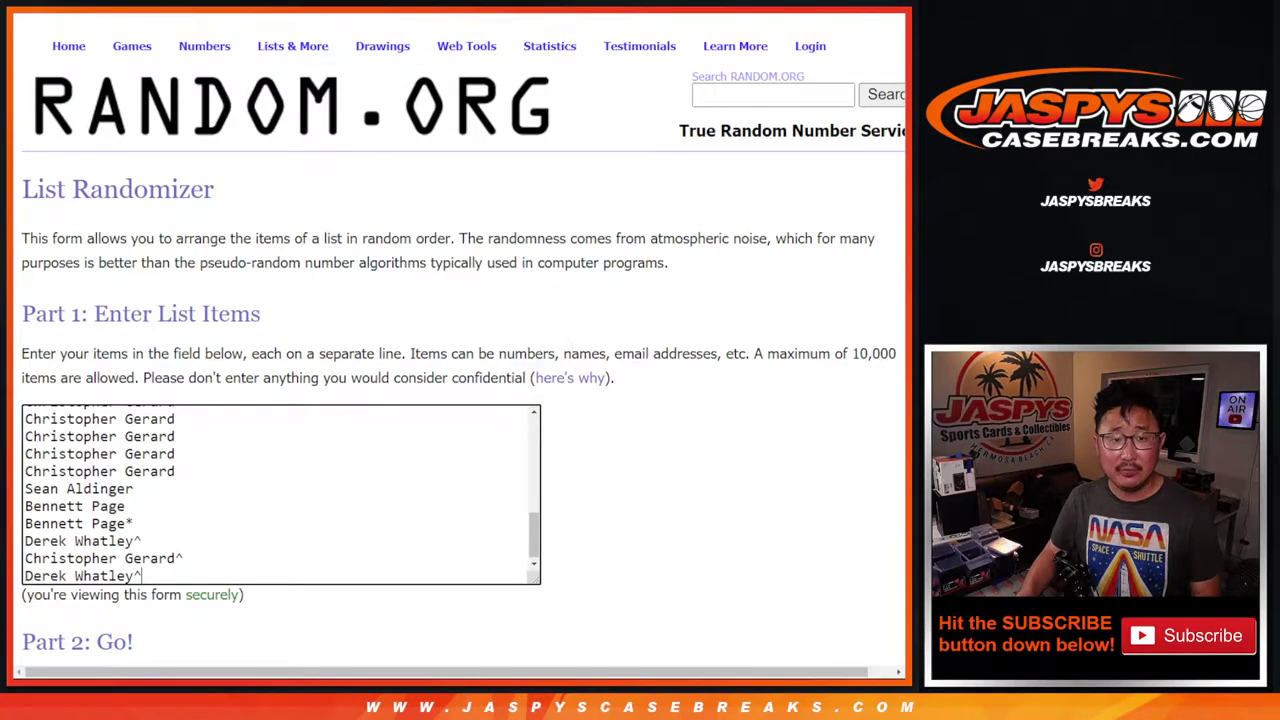
scroll(476, 469, up, 5)
key(ctrl+Tab)
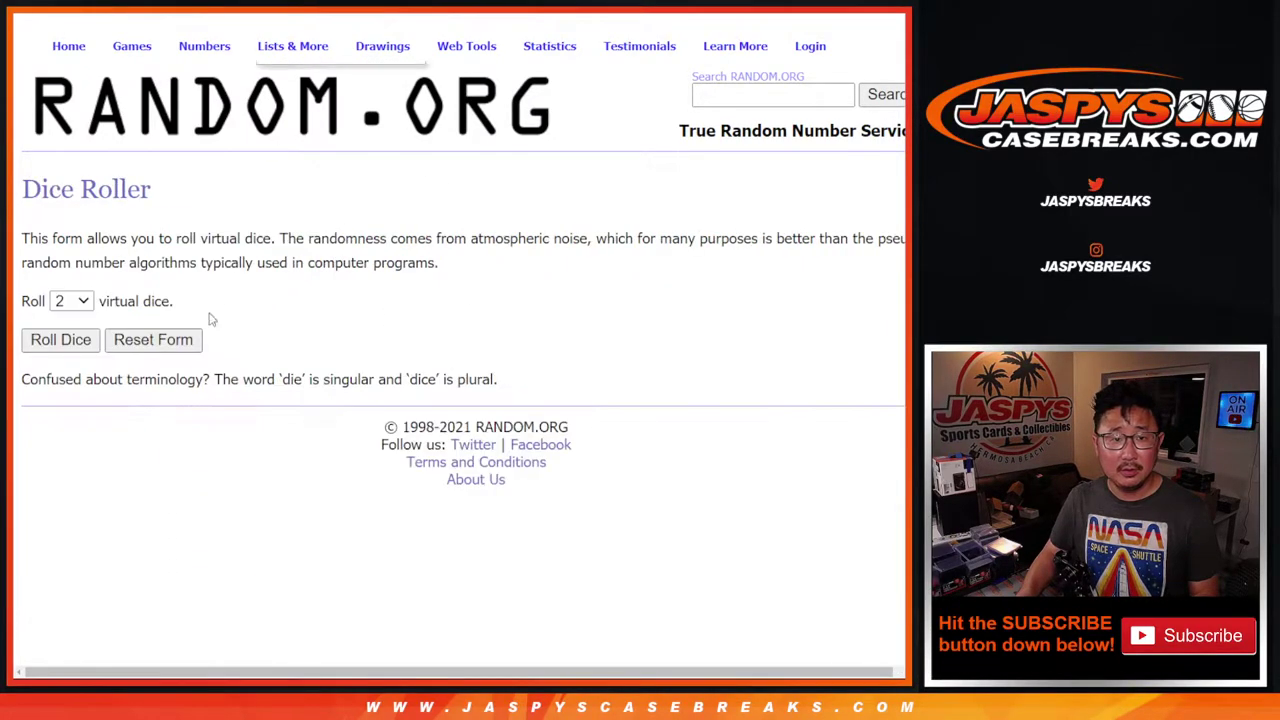
click(60, 341)
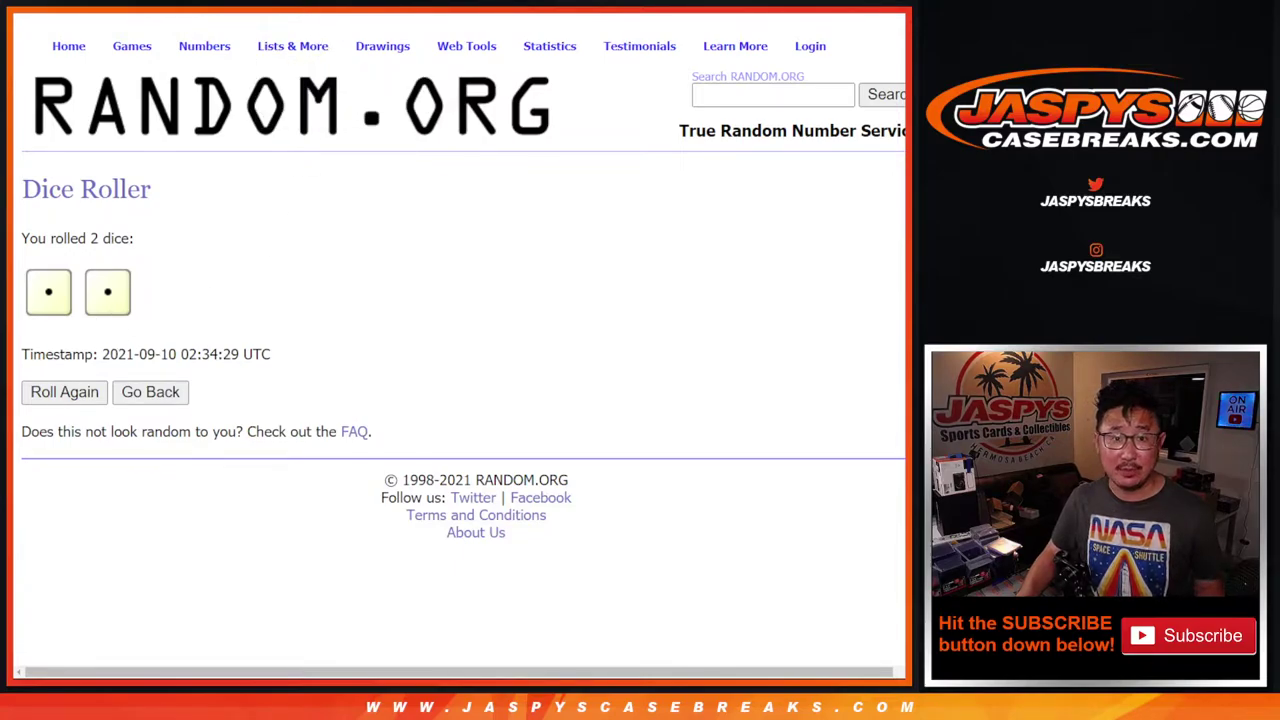
- Shuffle the 32 names twice and copy the shuffled list
key(ctrl+Tab)
scroll(643, 285, down, 3)
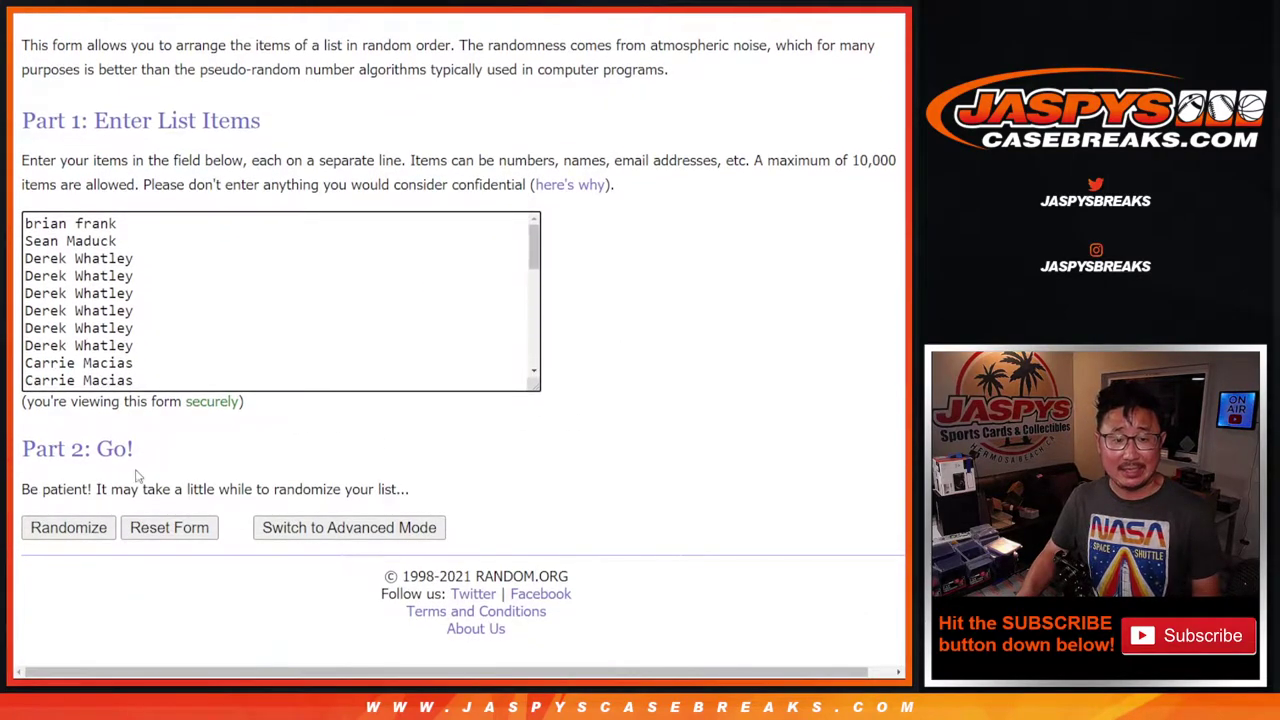
click(55, 528)
scroll(110, 437, down, 5)
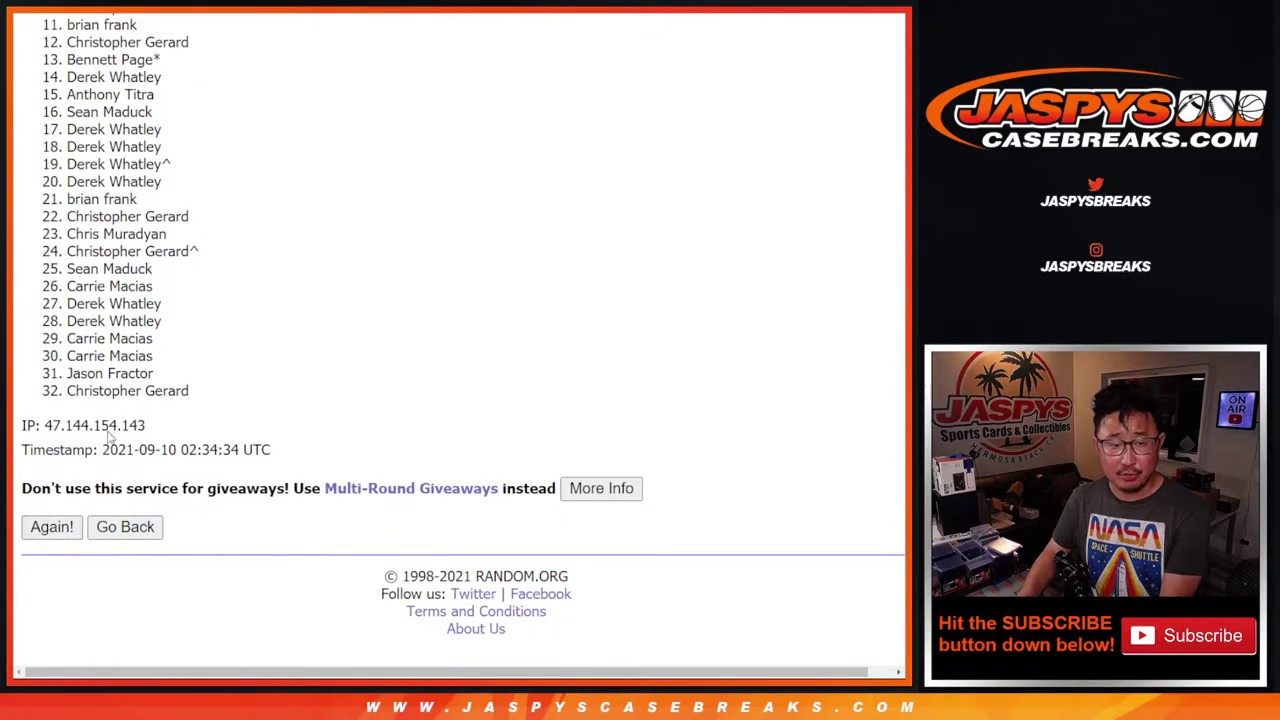
click(52, 527)
mouse_move(64, 278)
mouse_down()
mouse_move(210, 532)
mouse_move(257, 571)
mouse_move(224, 352)
mouse_up()
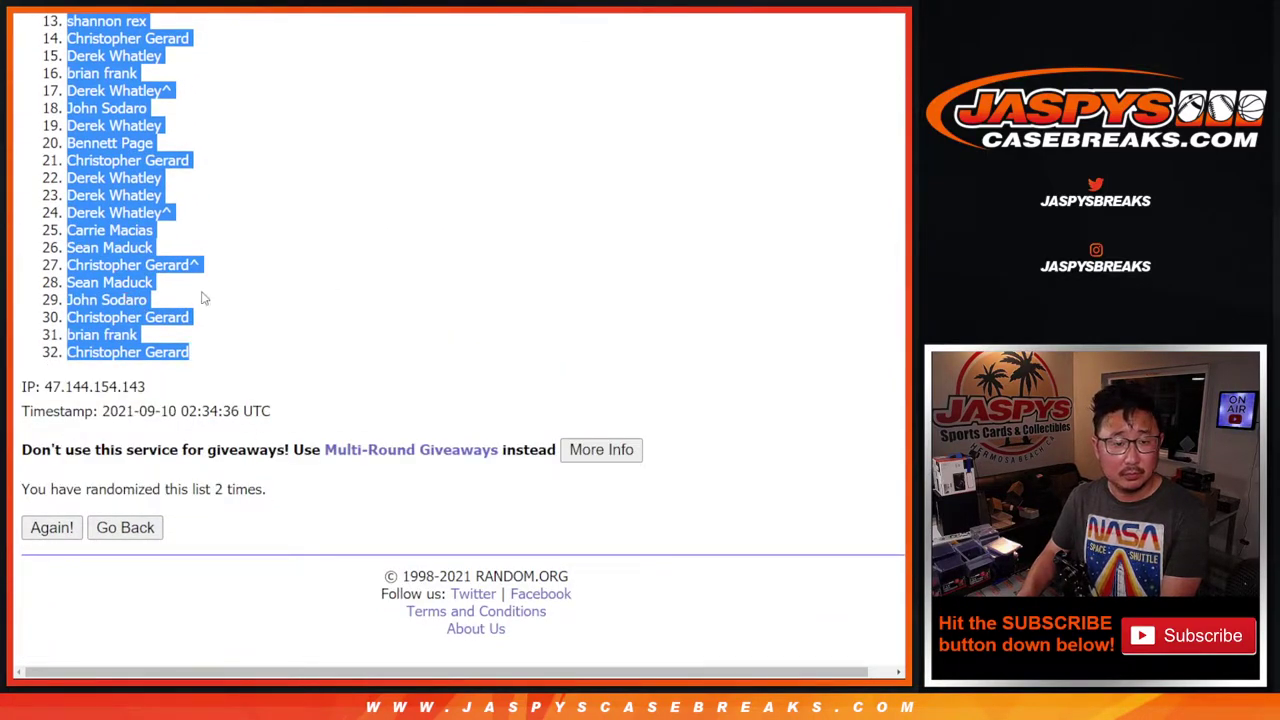
key(ctrl+c)
key(alt+Tab)
- Paste the names into column A from A1, then shuffle the 32 teams twice
right_click(110, 124)
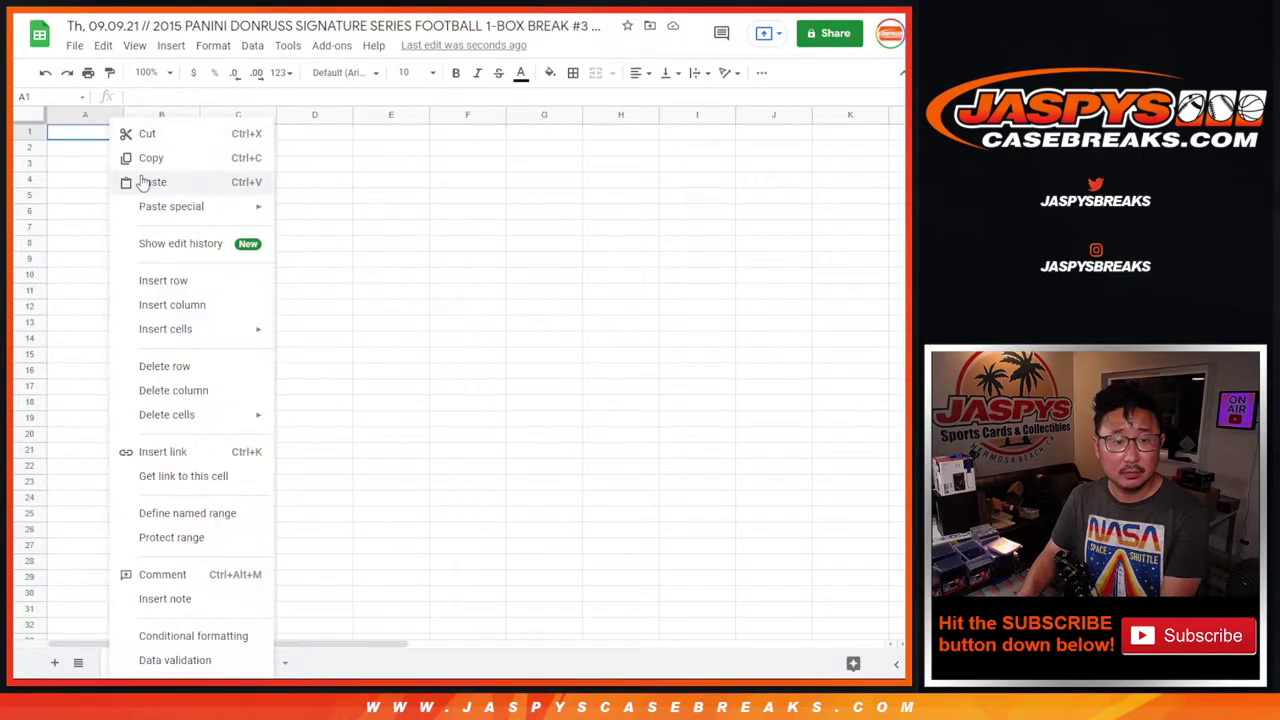
click(143, 180)
key(alt+Tab)
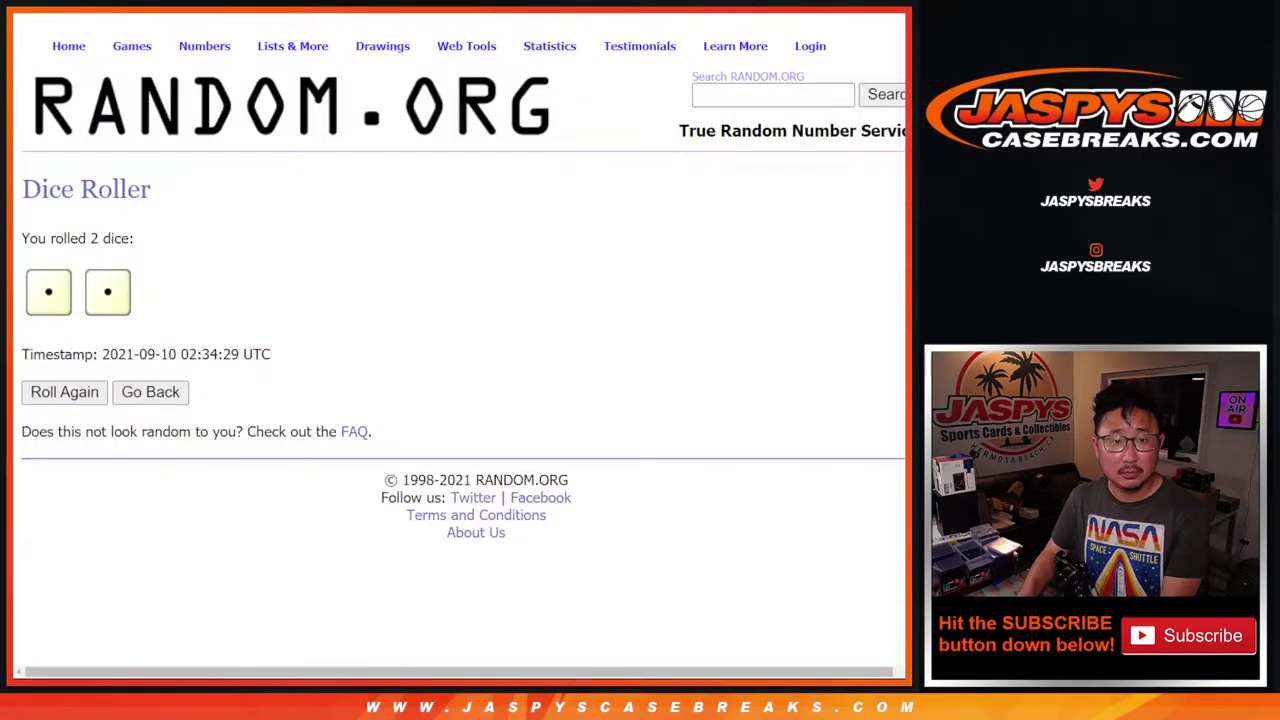
key(alt+Tab)
scroll(68, 537, down, 2)
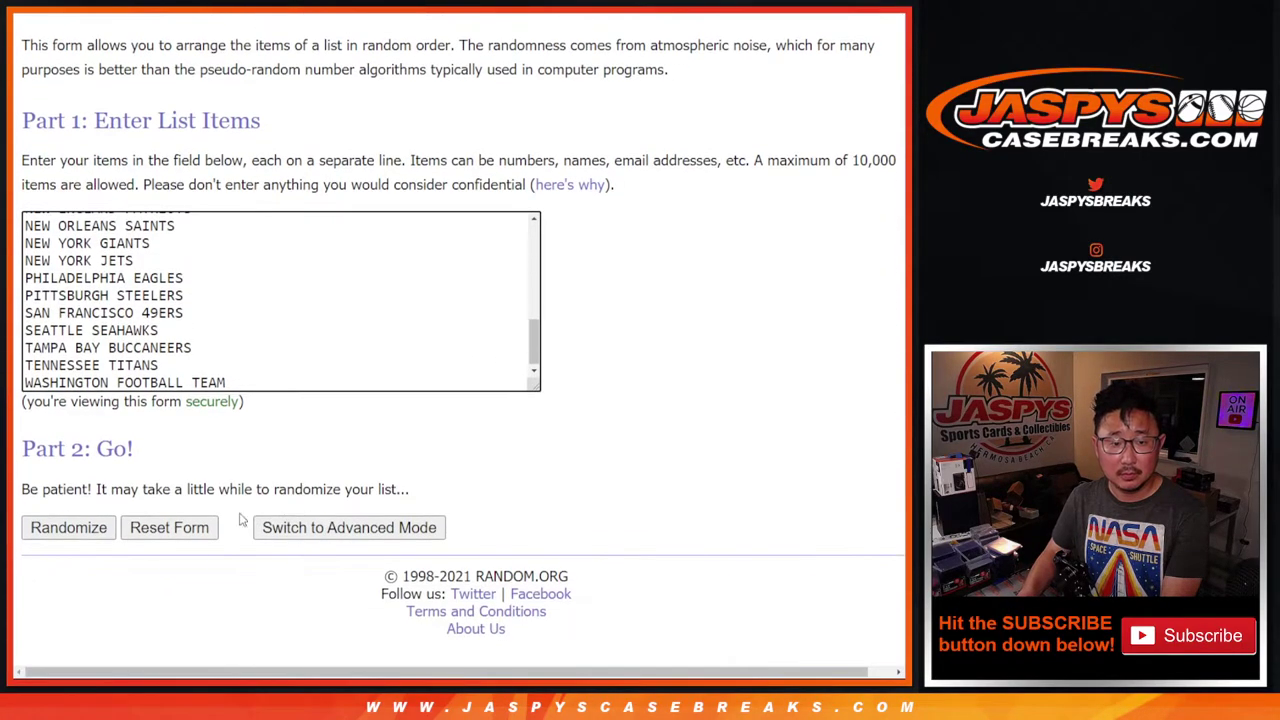
click(57, 533)
scroll(57, 533, down, 1)
click(55, 528)
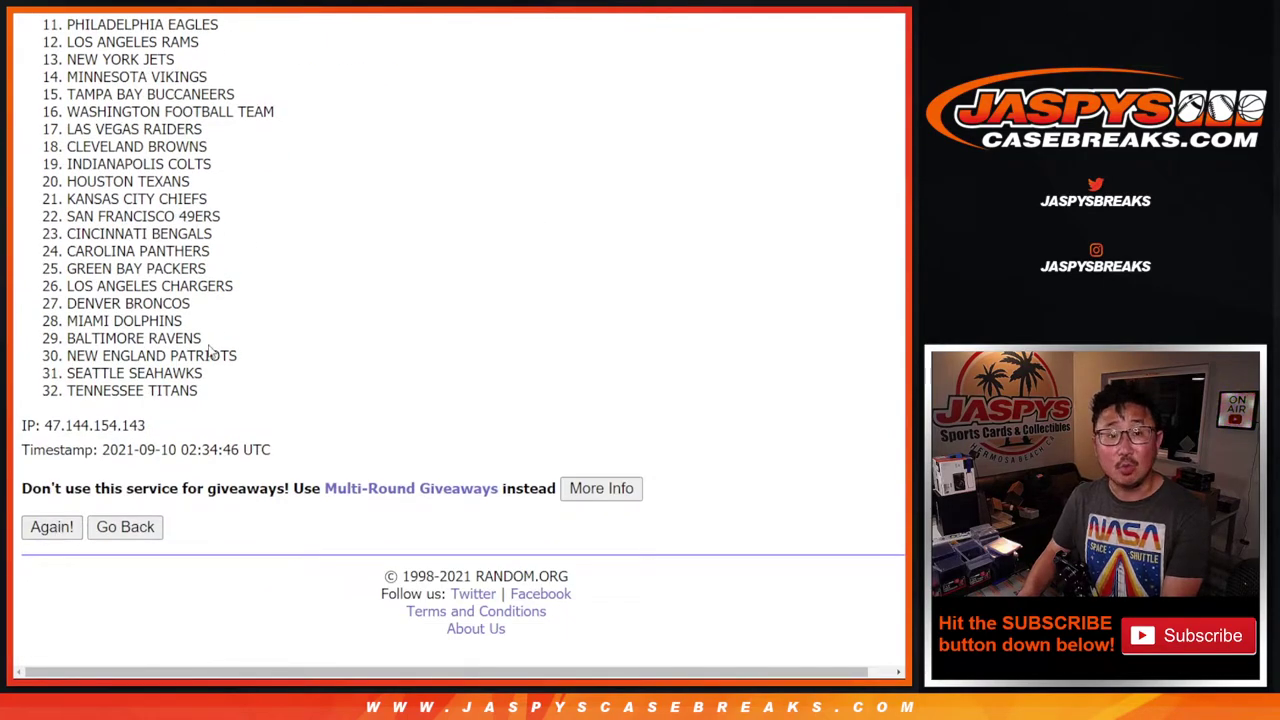
- Copy the shuffled teams into column B starting at B1
scroll(238, 360, down, 5)
scroll(229, 383, up, 2)
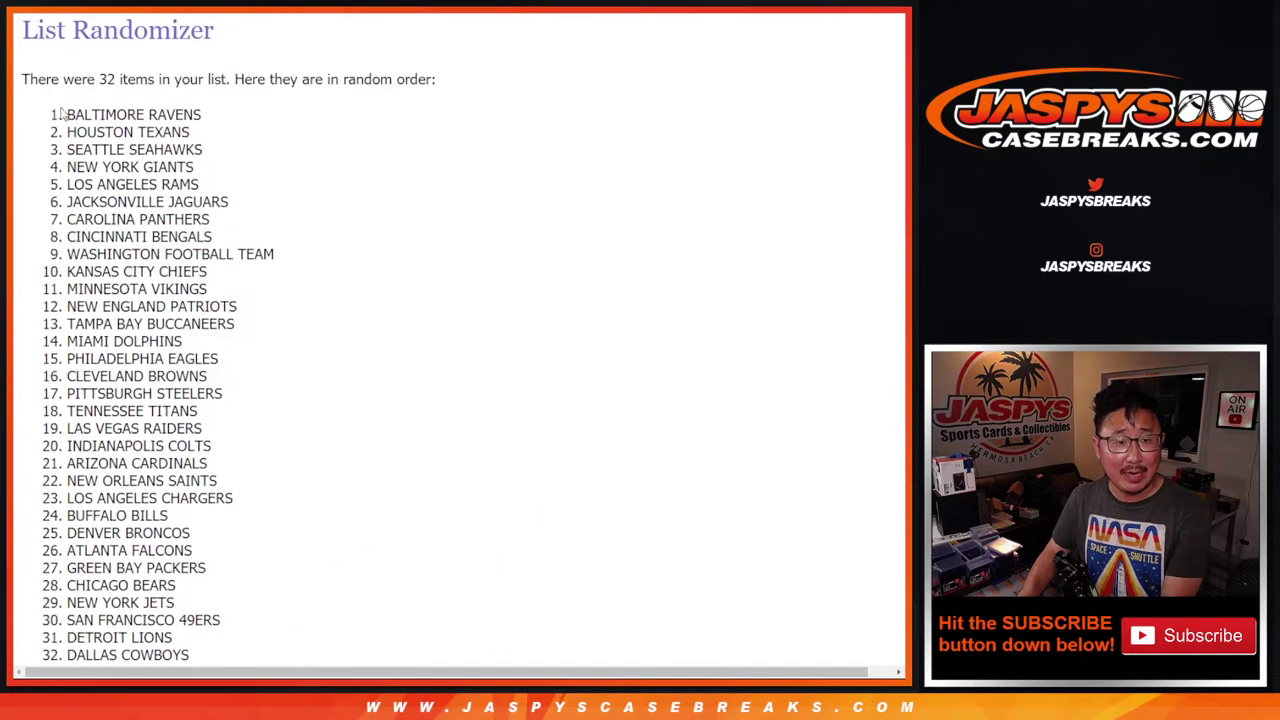
mouse_move(64, 112)
mouse_down()
mouse_move(145, 665)
mouse_move(225, 362)
mouse_up()
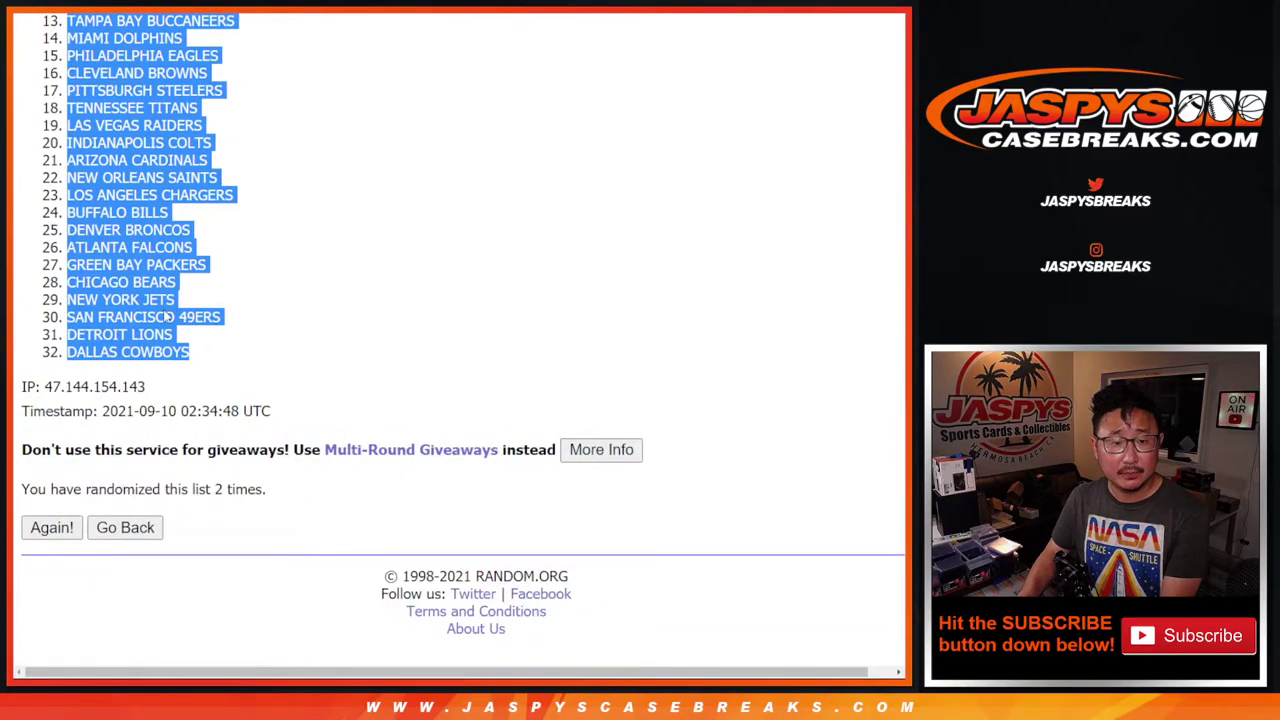
key(ctrl+Tab)
right_click(146, 136)
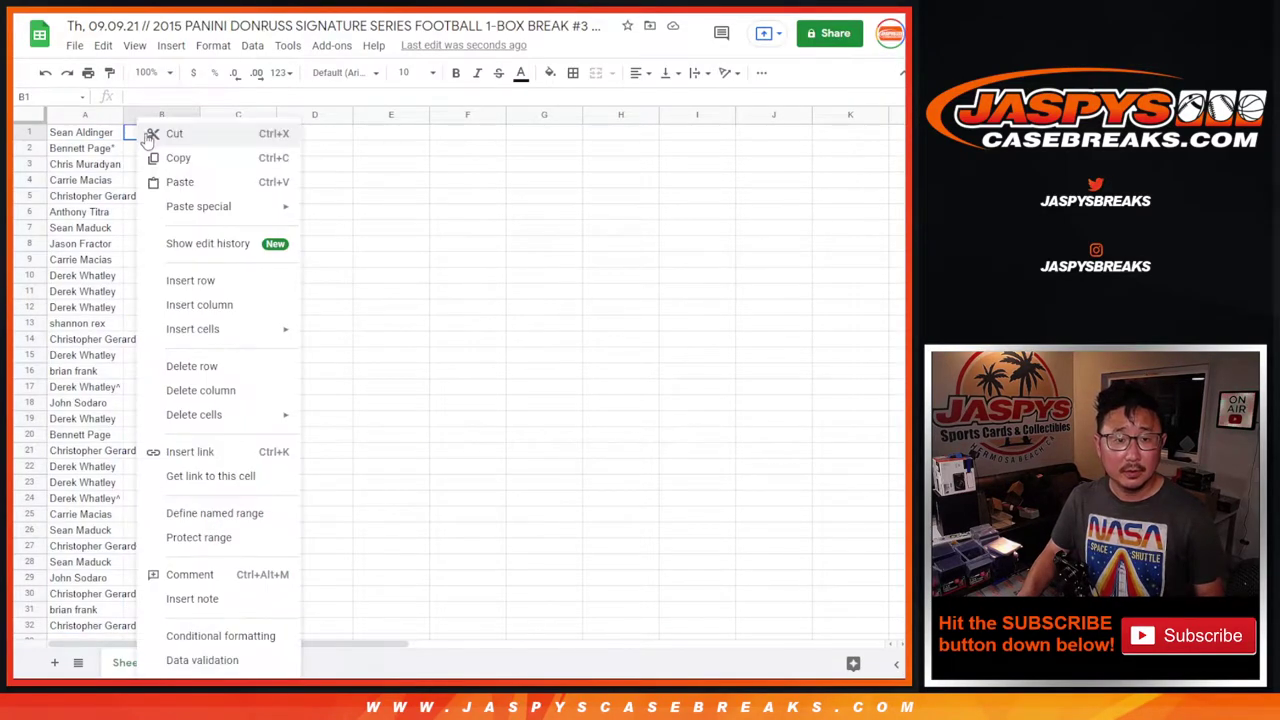
click(170, 181)
- Set the whole sheet in the Quicksand font
click(25, 114)
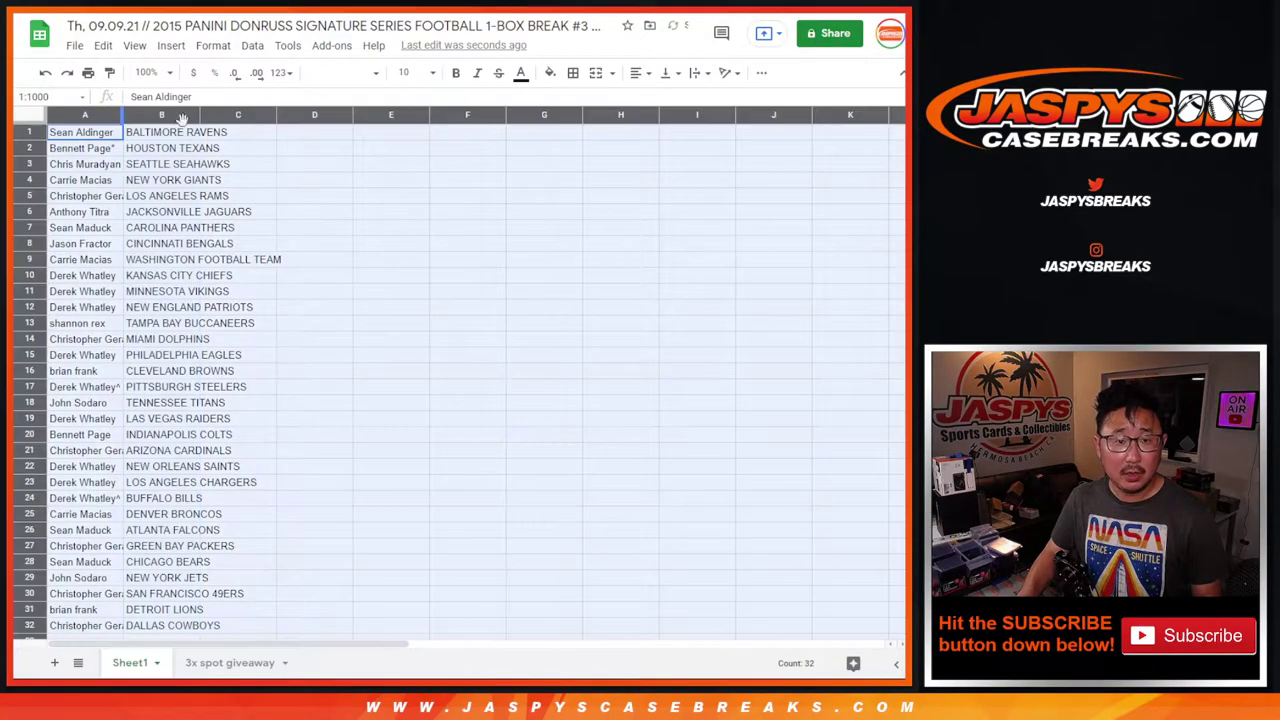
click(333, 76)
click(400, 222)
- Set the text to size 12, zoom to 150%, and auto-fit columns A and B
click(410, 72)
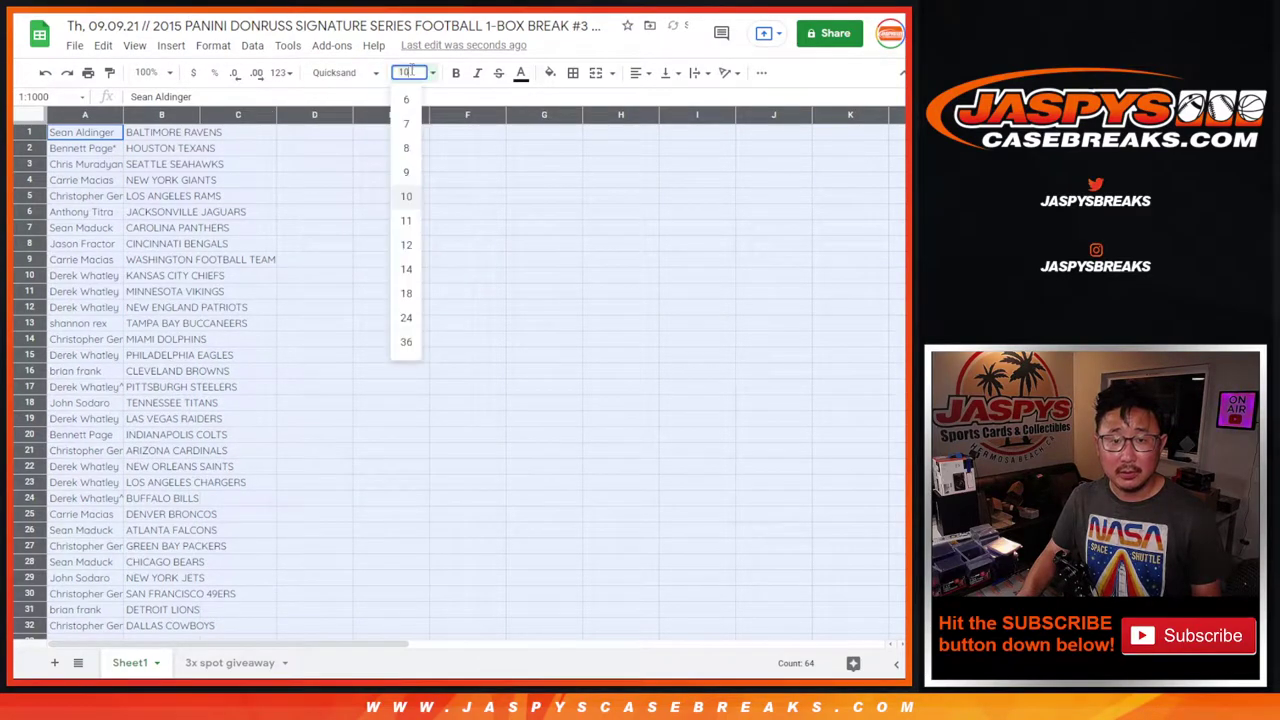
click(406, 245)
click(146, 72)
click(151, 192)
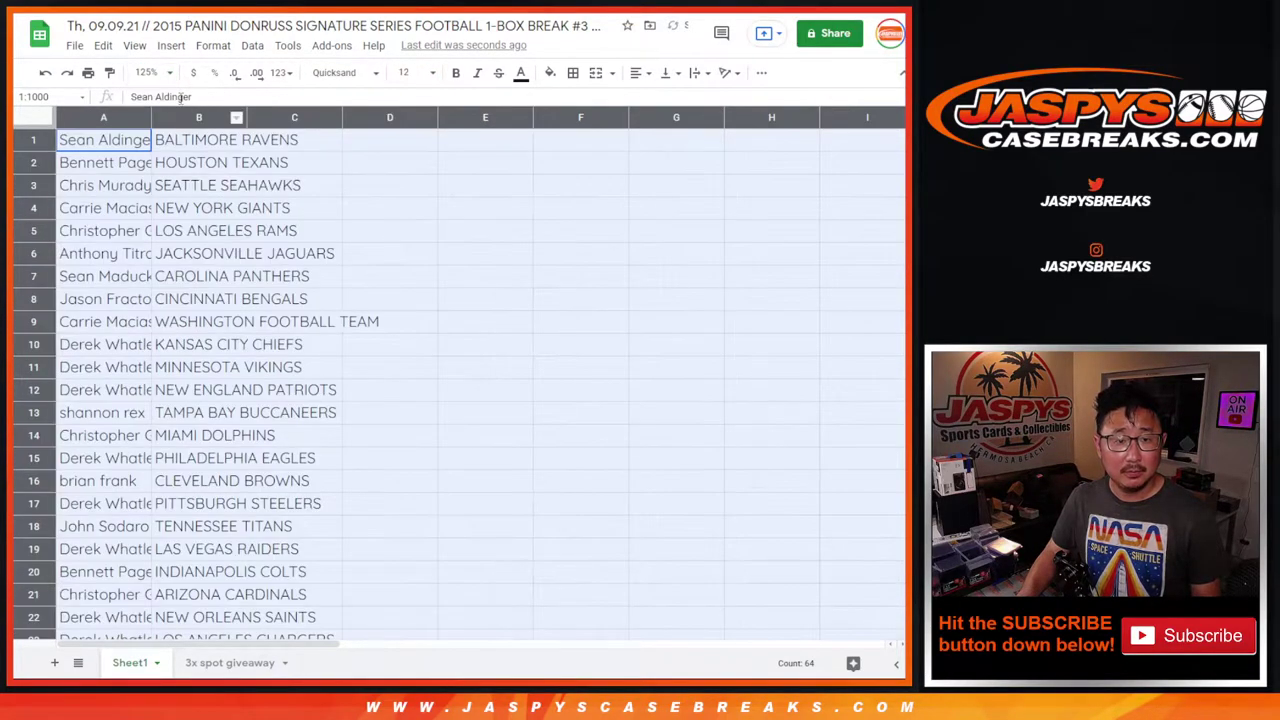
click(148, 72)
click(150, 215)
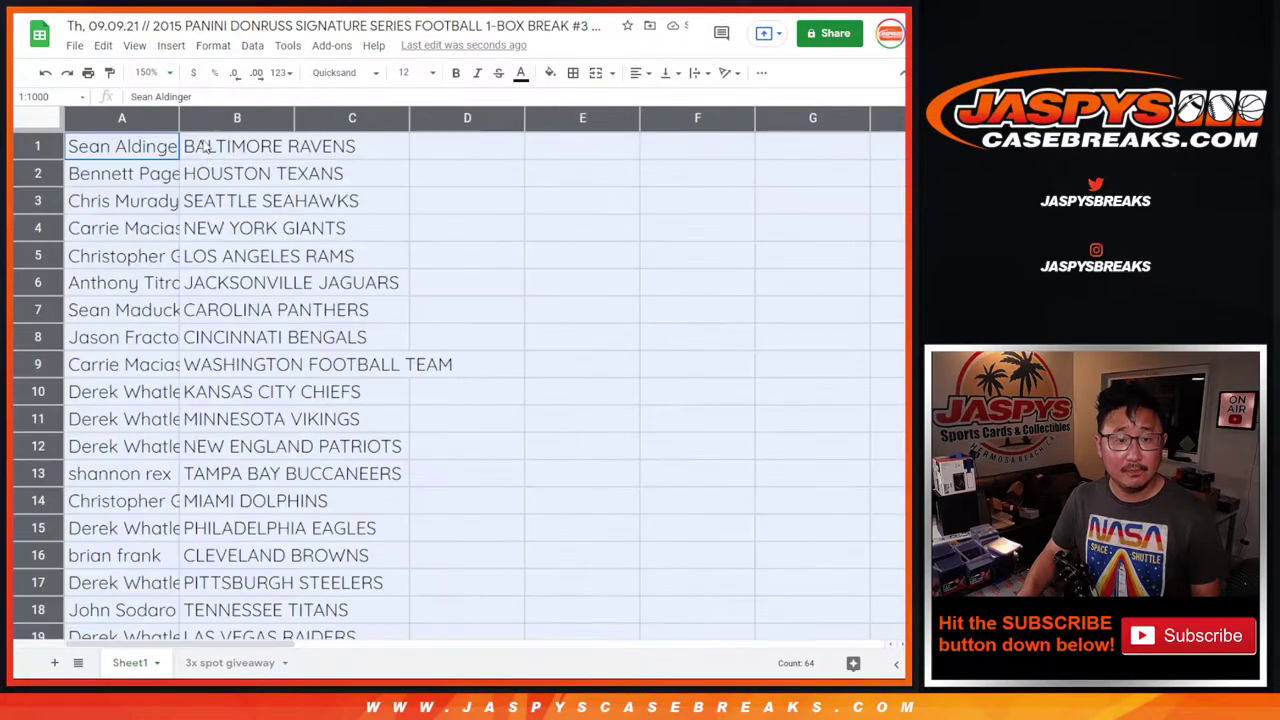
double_click(179, 118)
- Select the name–team table in rows 1–32 and zoom the view to 88%
drag(153, 146, 383, 556)
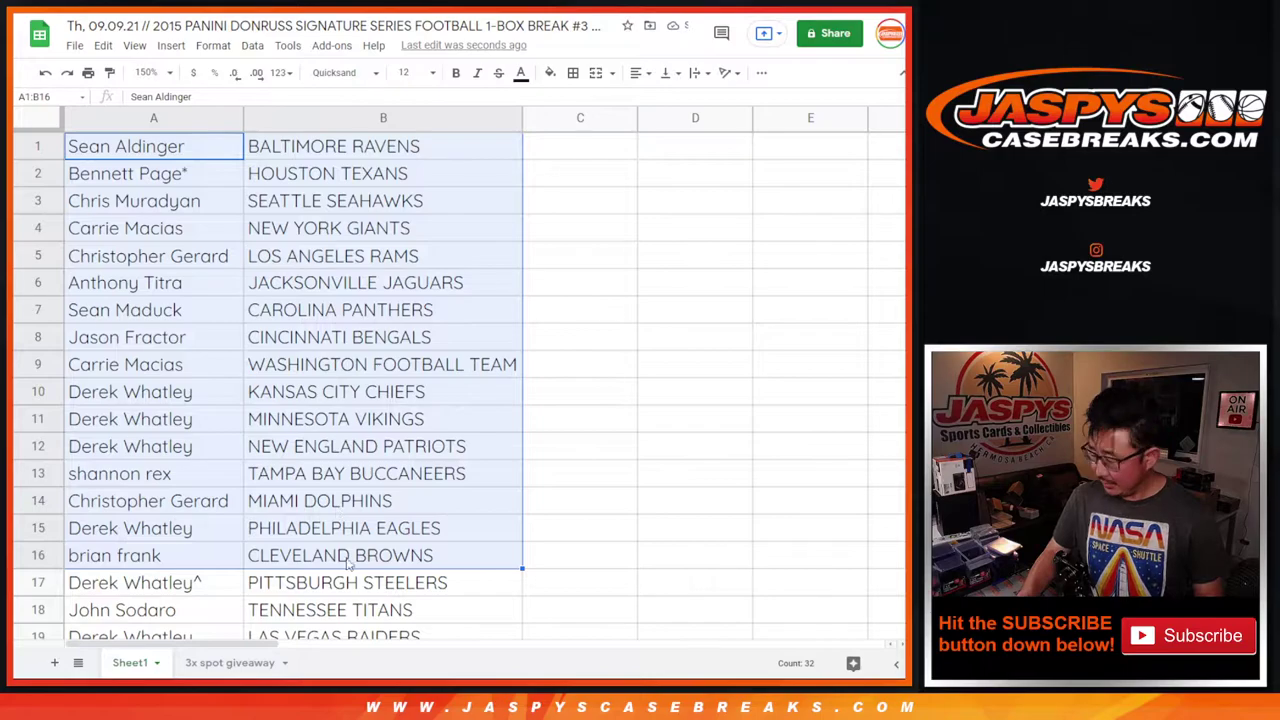
scroll(347, 510, down, 5)
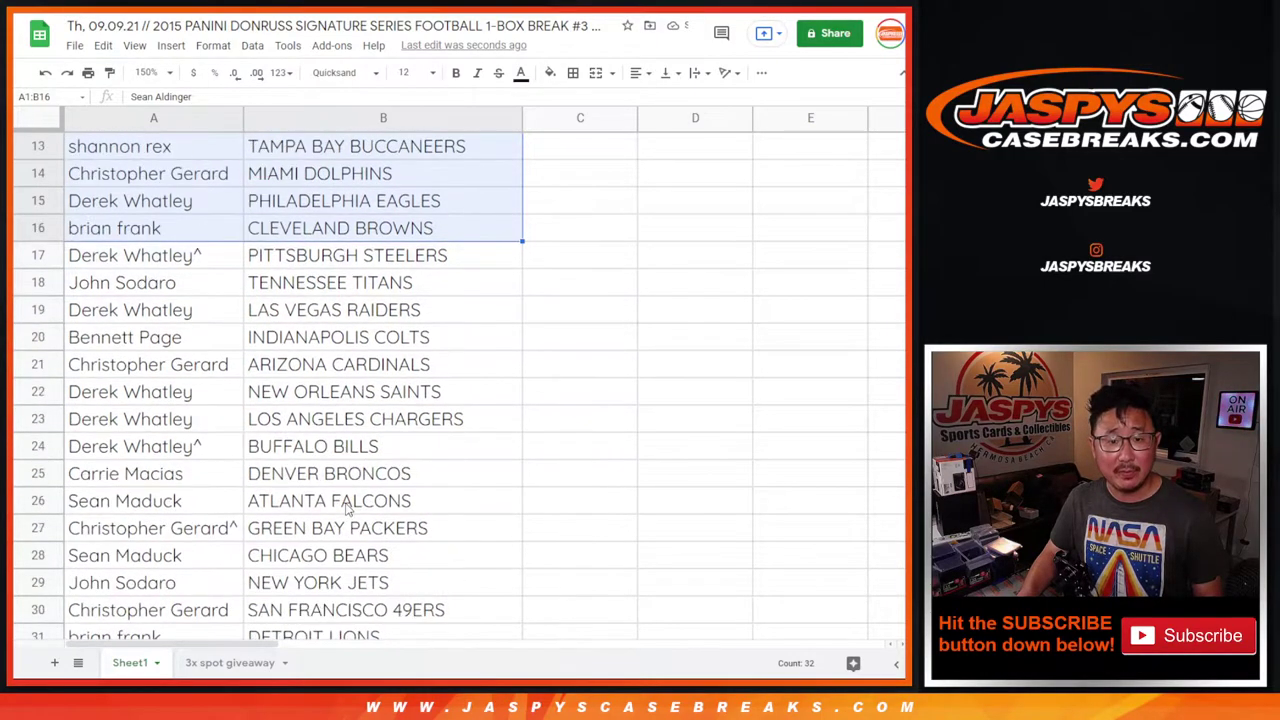
scroll(347, 510, up, 1)
click(192, 203)
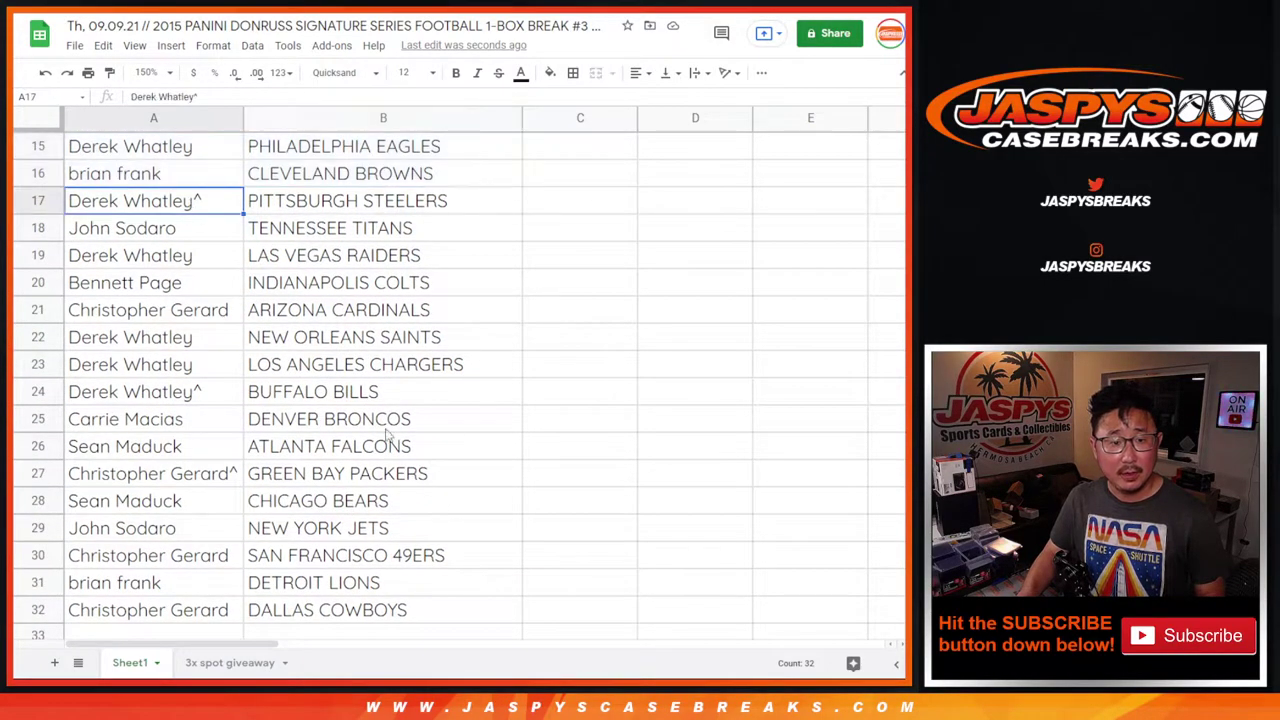
shift+click(375, 618)
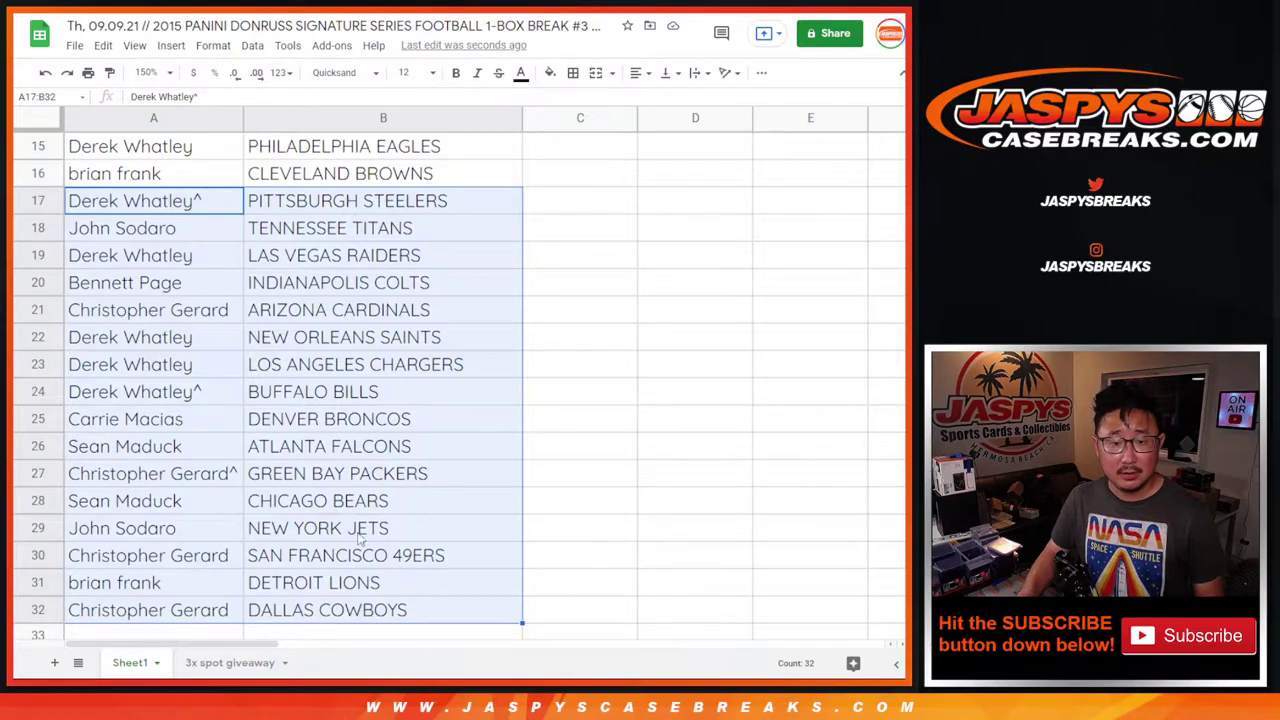
scroll(358, 539, up, 5)
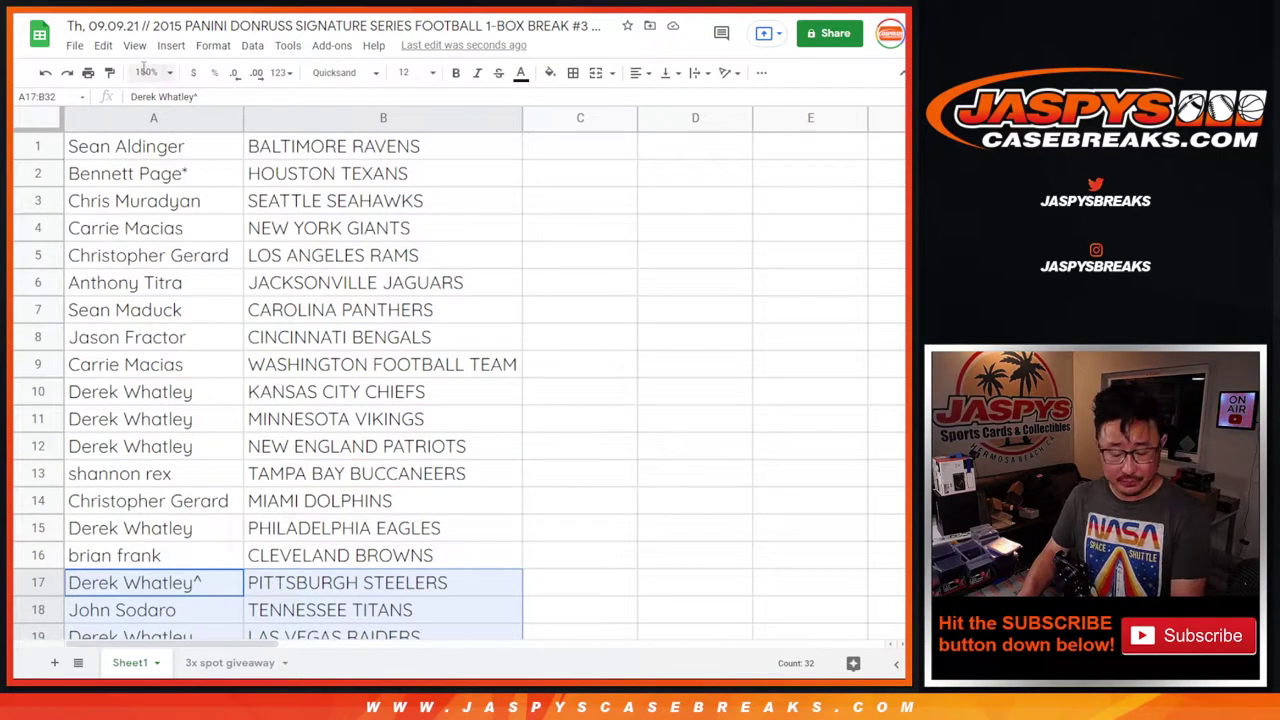
click(143, 67)
text(88)
key(Return)
- Sort rows A→Z by team in column B, add borders to all cells, and centre the text
click(204, 114)
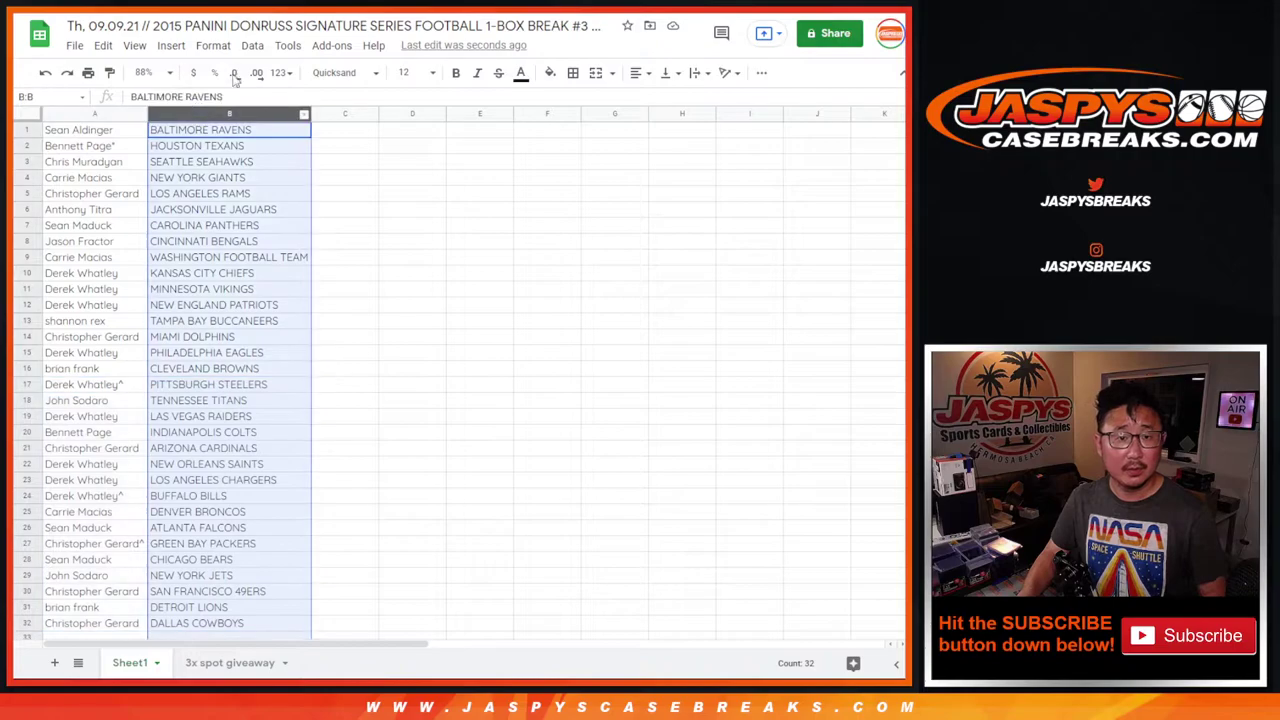
click(252, 45)
click(320, 71)
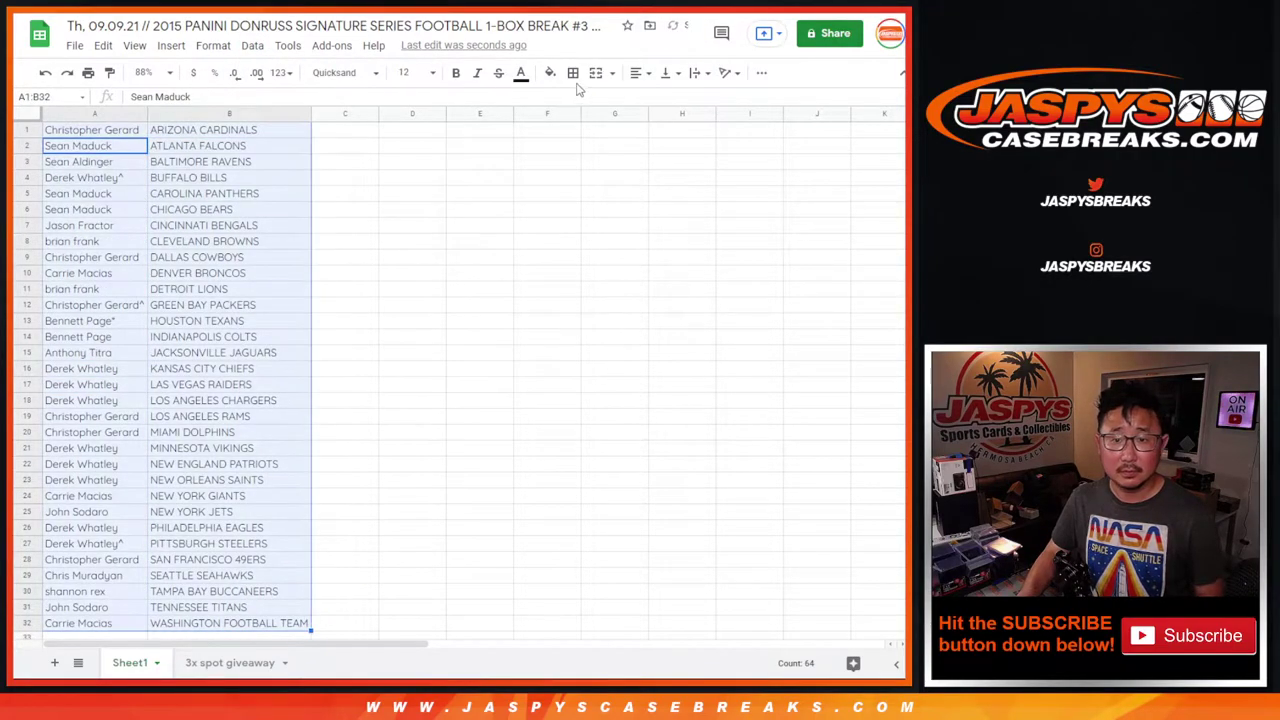
click(636, 72)
click(593, 106)
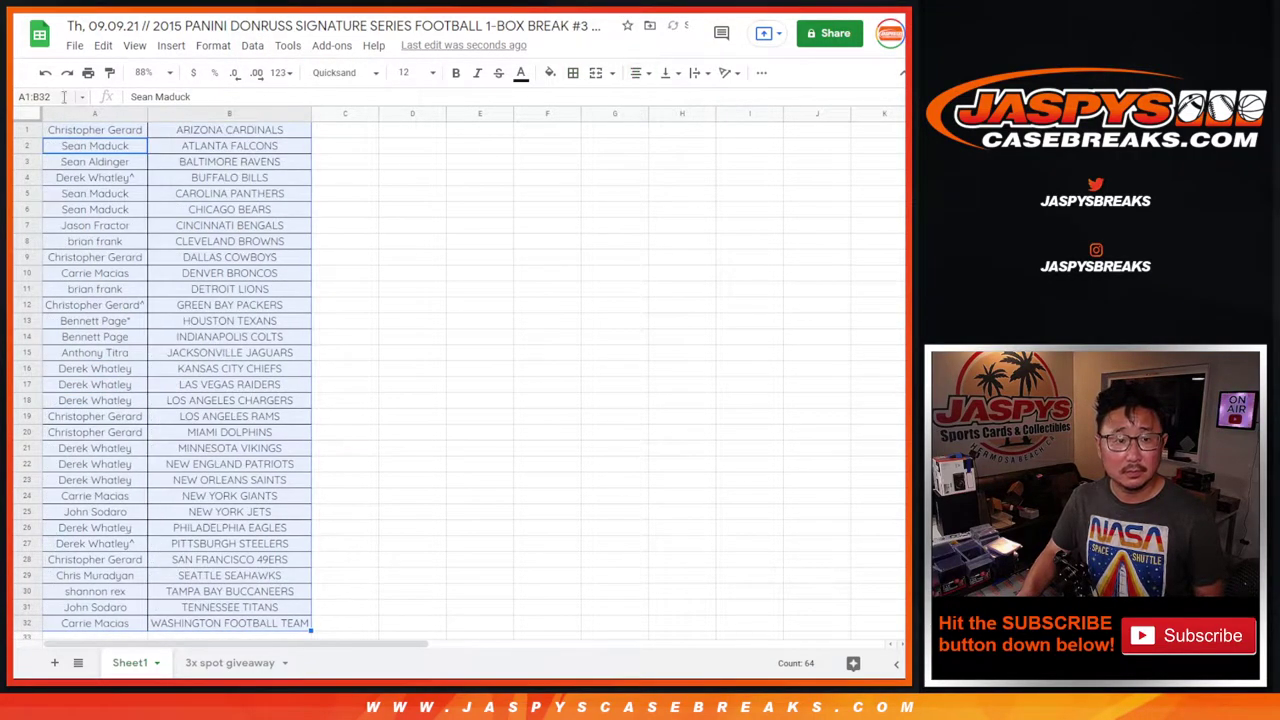
- Print the sheet in portrait with the workbook title in the header
click(88, 72)
click(810, 213)
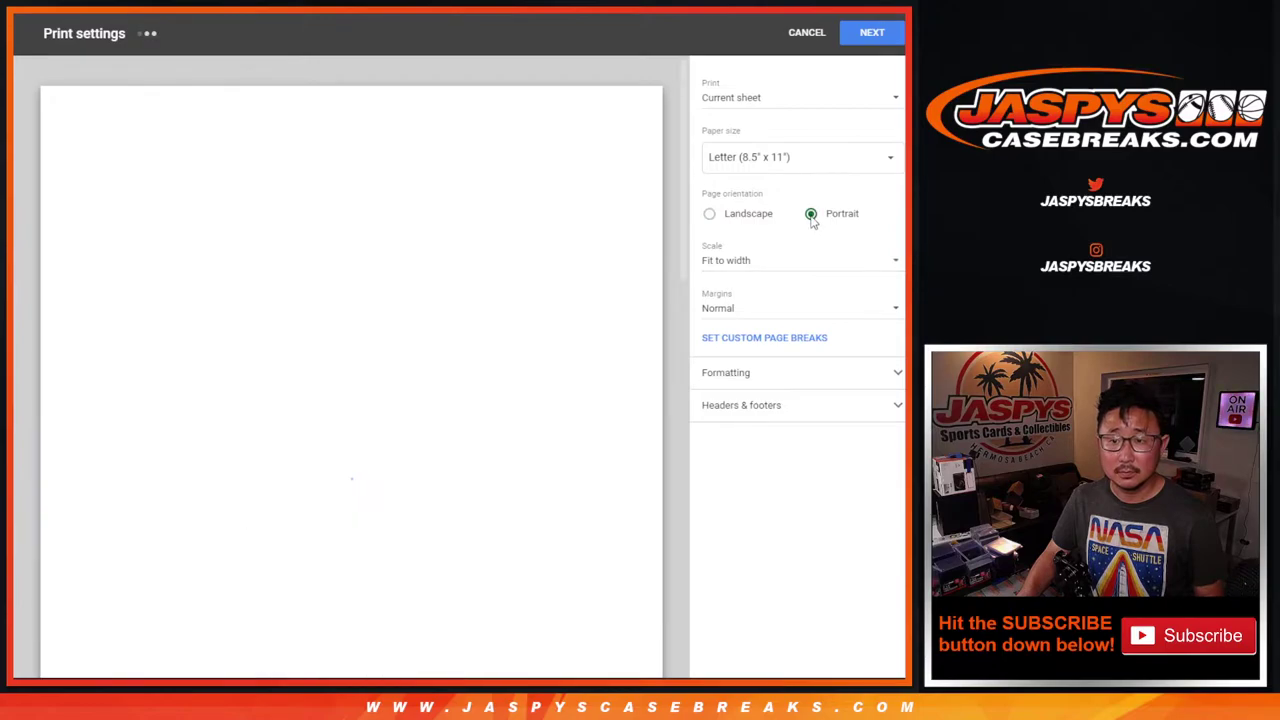
click(737, 407)
click(709, 464)
click(872, 32)
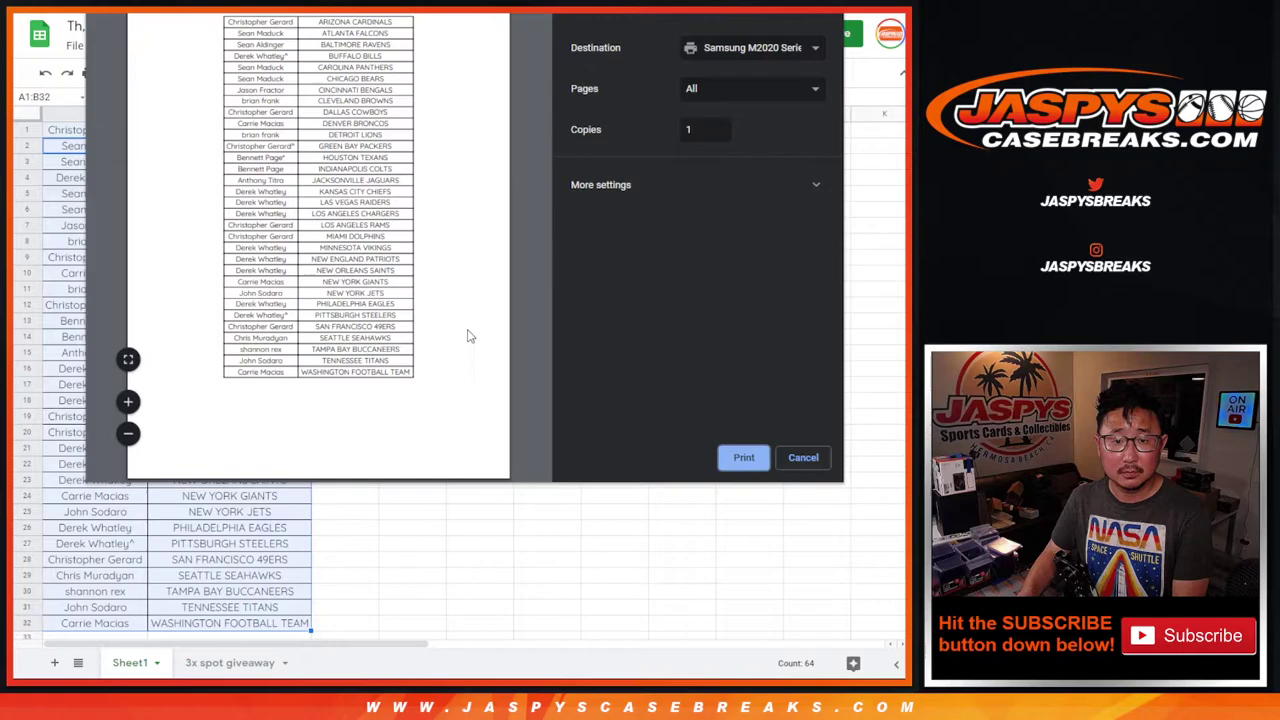
key(Return)
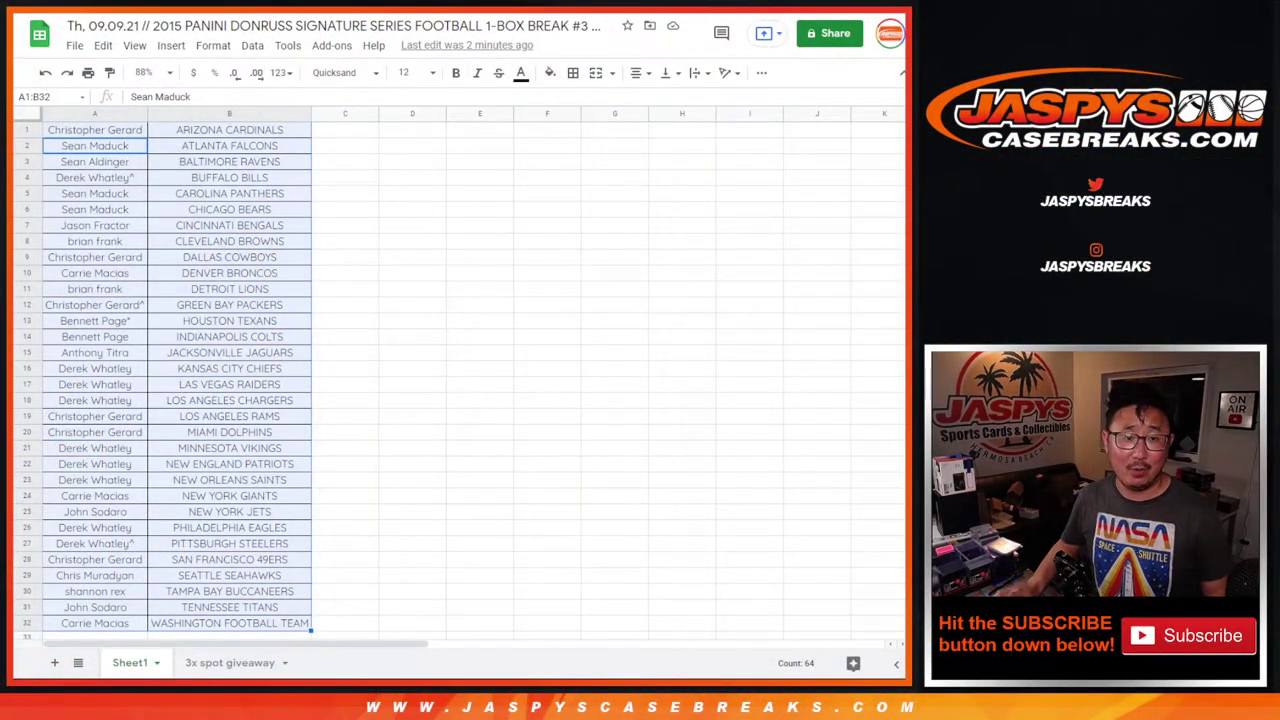
- Select the 32 names in A1:A32, undo the accidental 'c' edit, and go to Random.org
click(135, 132)
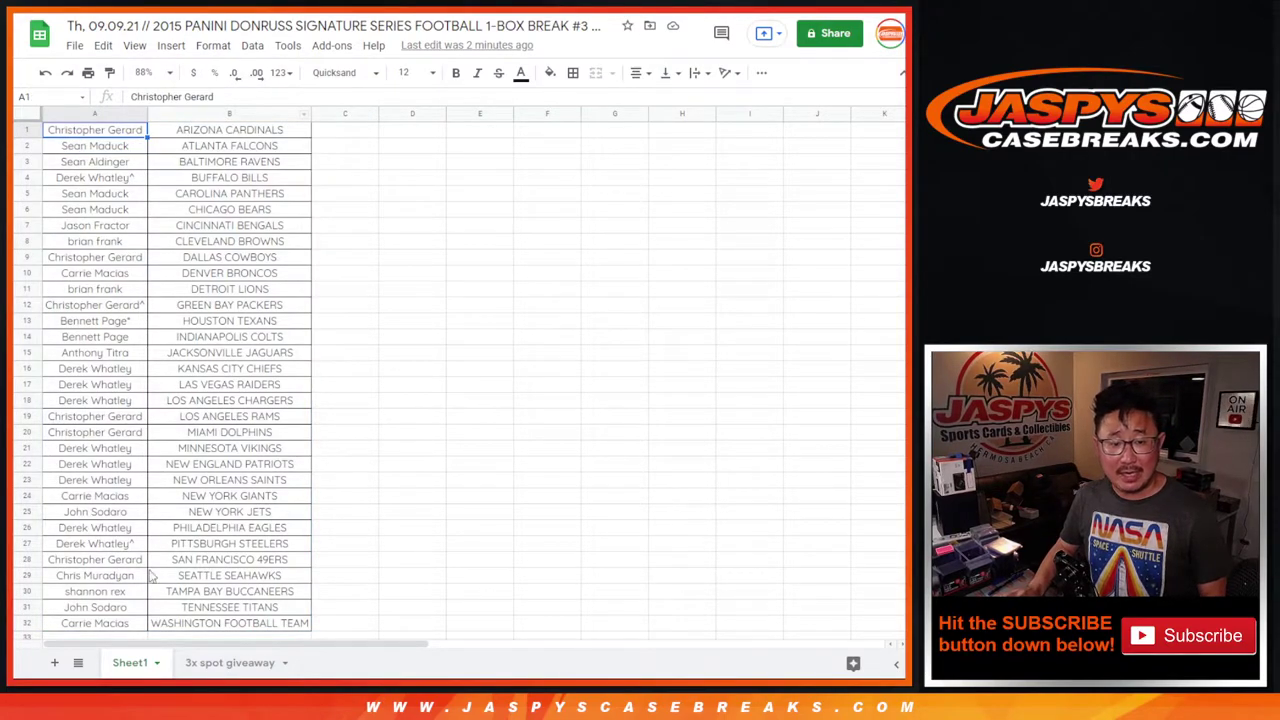
shift+click(115, 624)
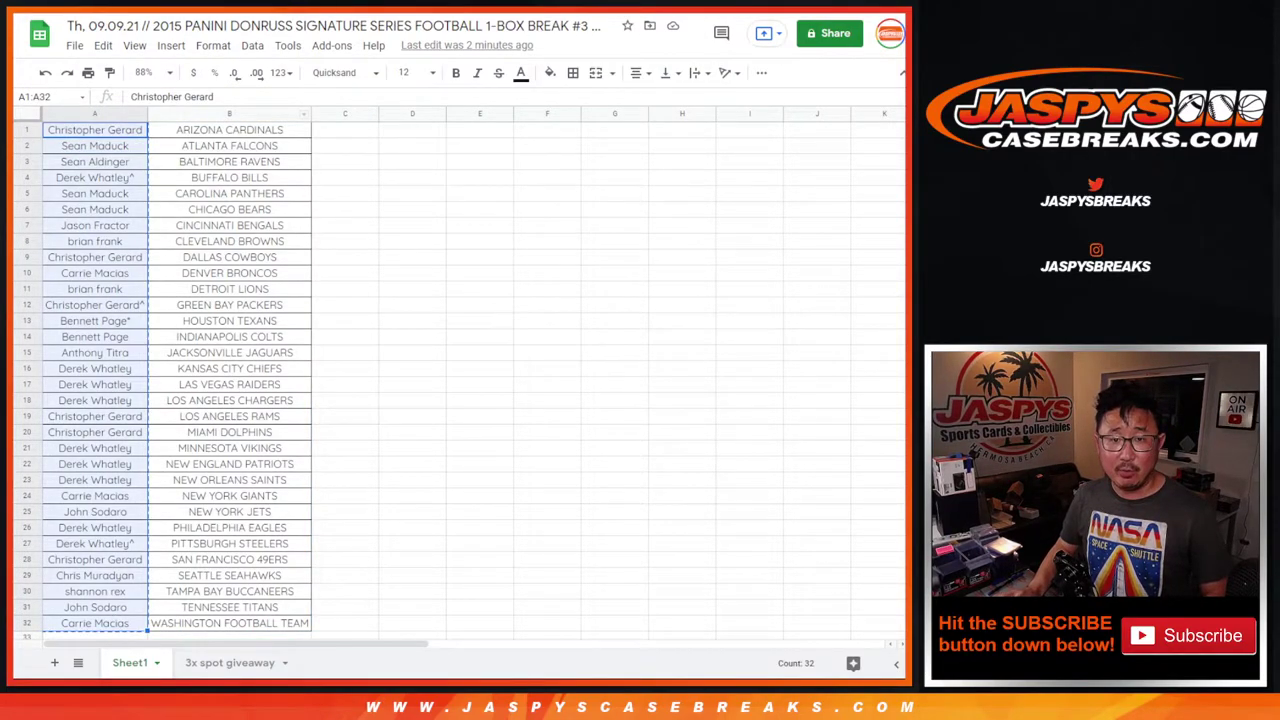
text(c)
click(195, 213)
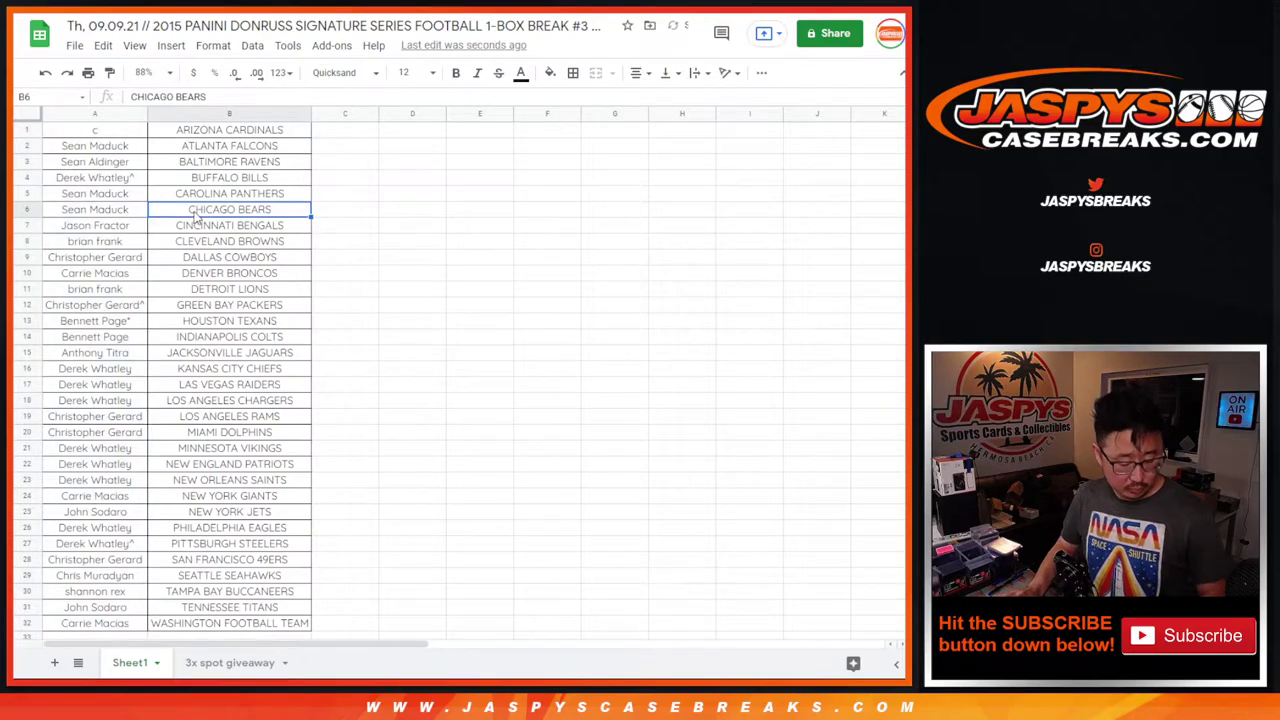
key(ctrl+z)
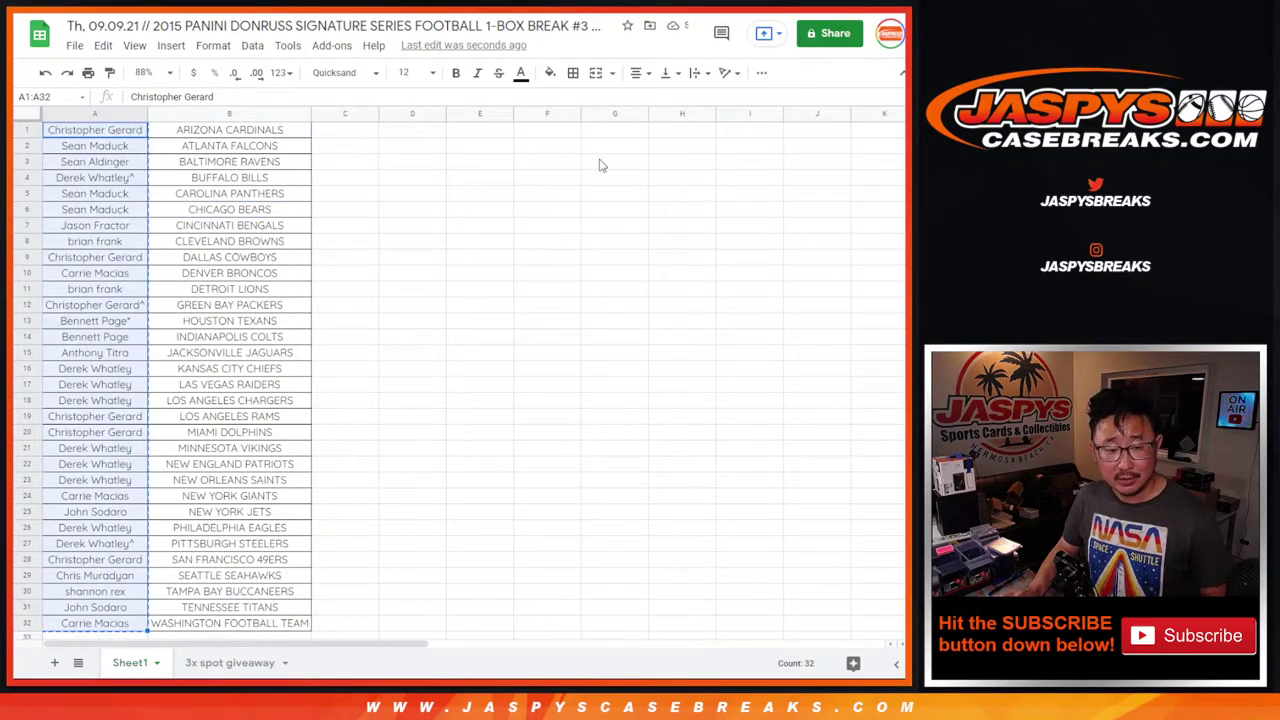
key(ctrl+Tab)
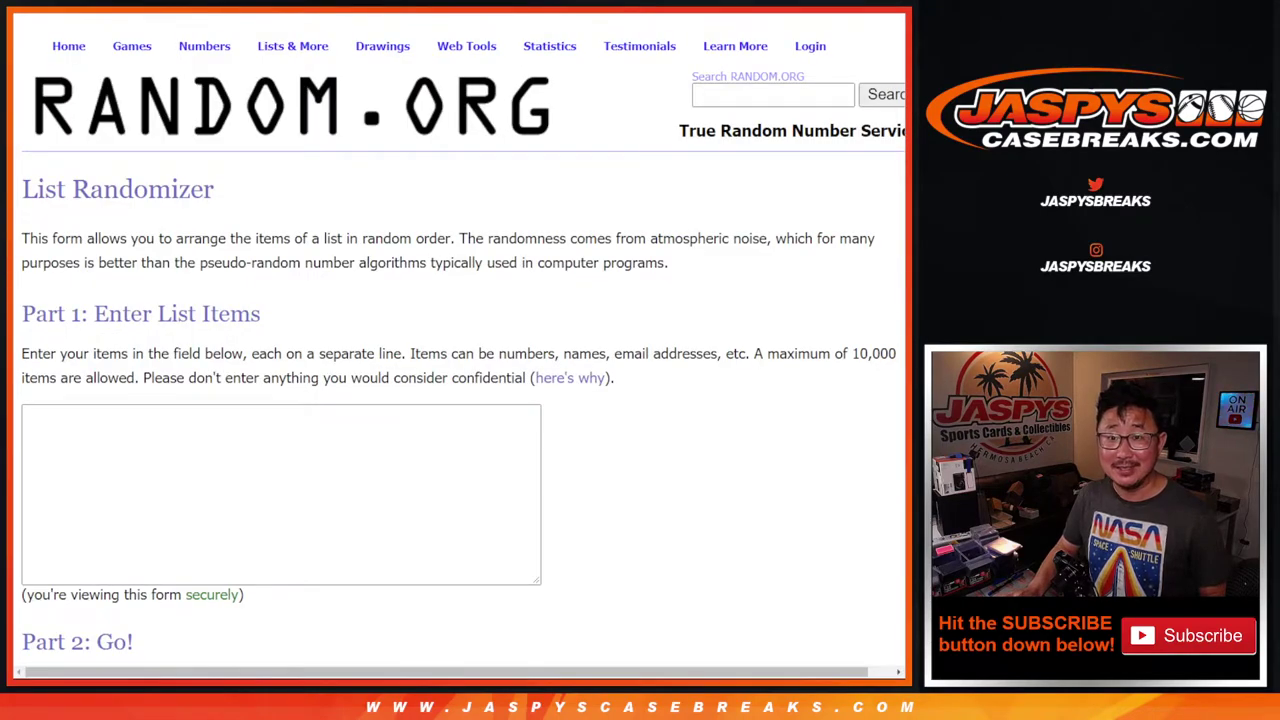
- Paste the 32 names into the List Randomizer, enlarge the box, and roll two dice (5 and 2)
key(ctrl+Tab)
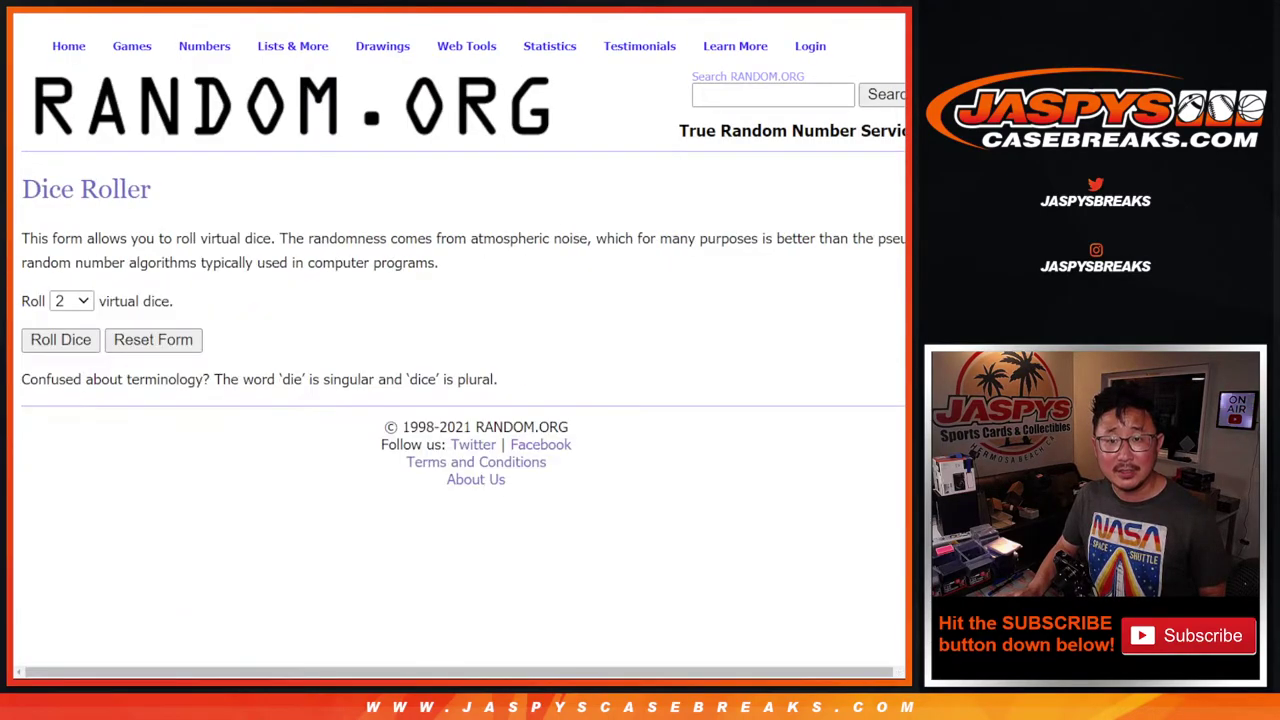
key(ctrl+shift+Tab)
click(421, 488)
key(ctrl+v)
scroll(421, 488, up, 10)
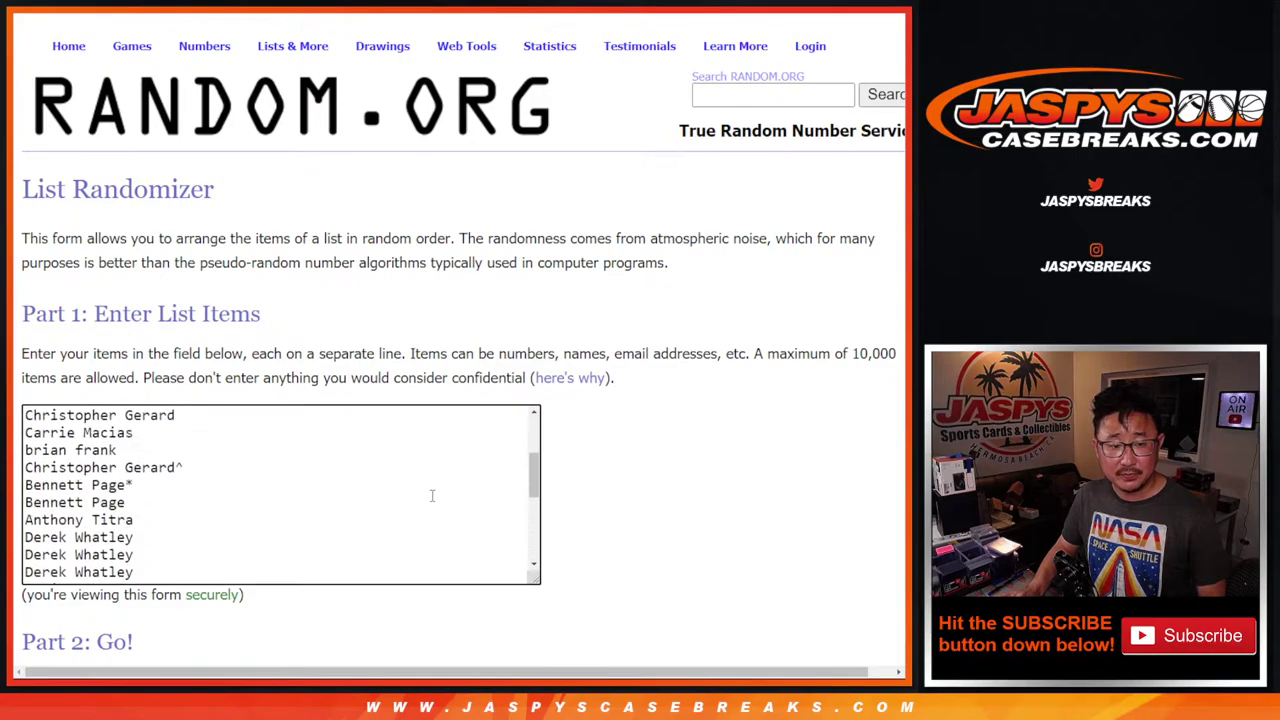
scroll(594, 441, down, 3)
drag(537, 428, 557, 593)
scroll(556, 450, down, 4)
scroll(550, 450, up, 5)
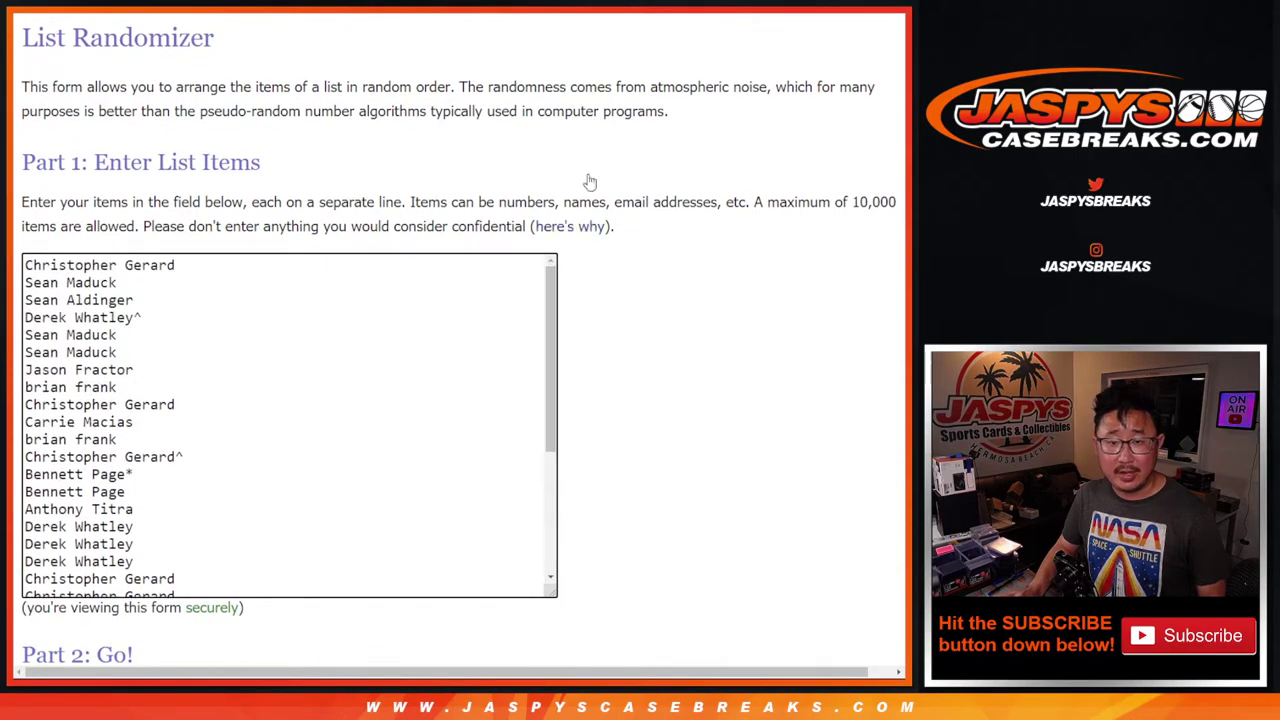
key(ctrl+Tab)
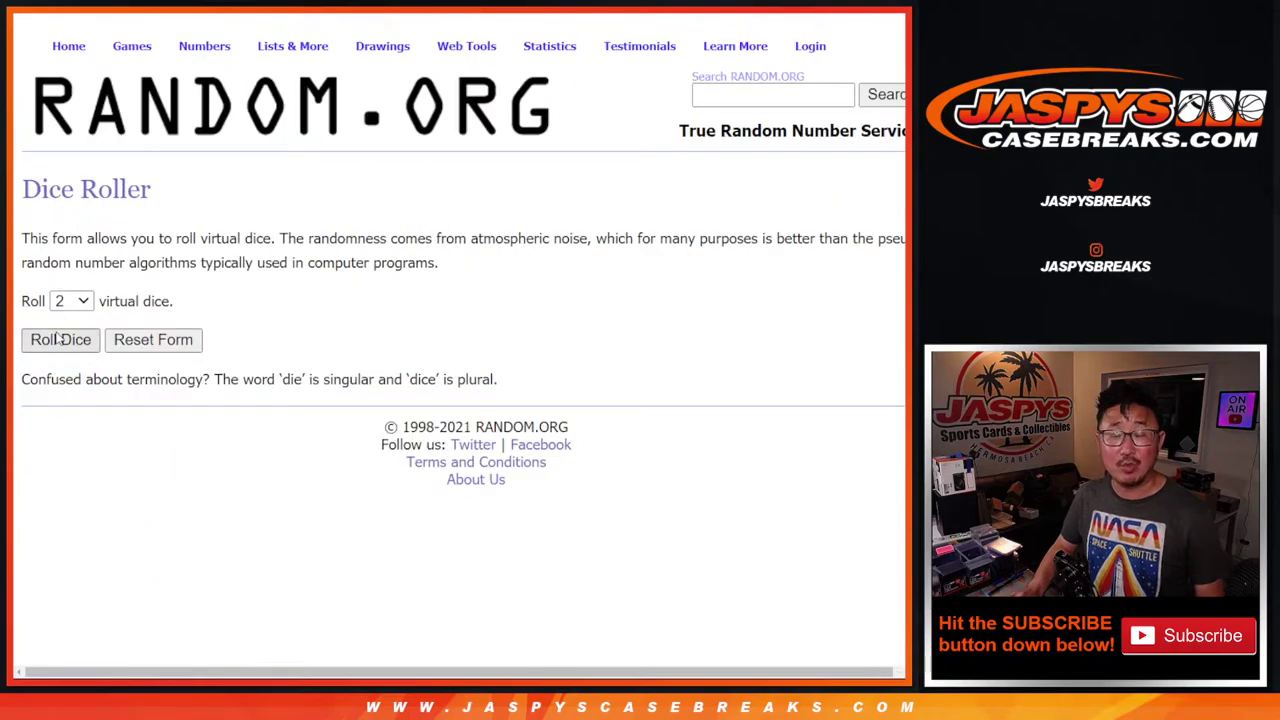
click(60, 340)
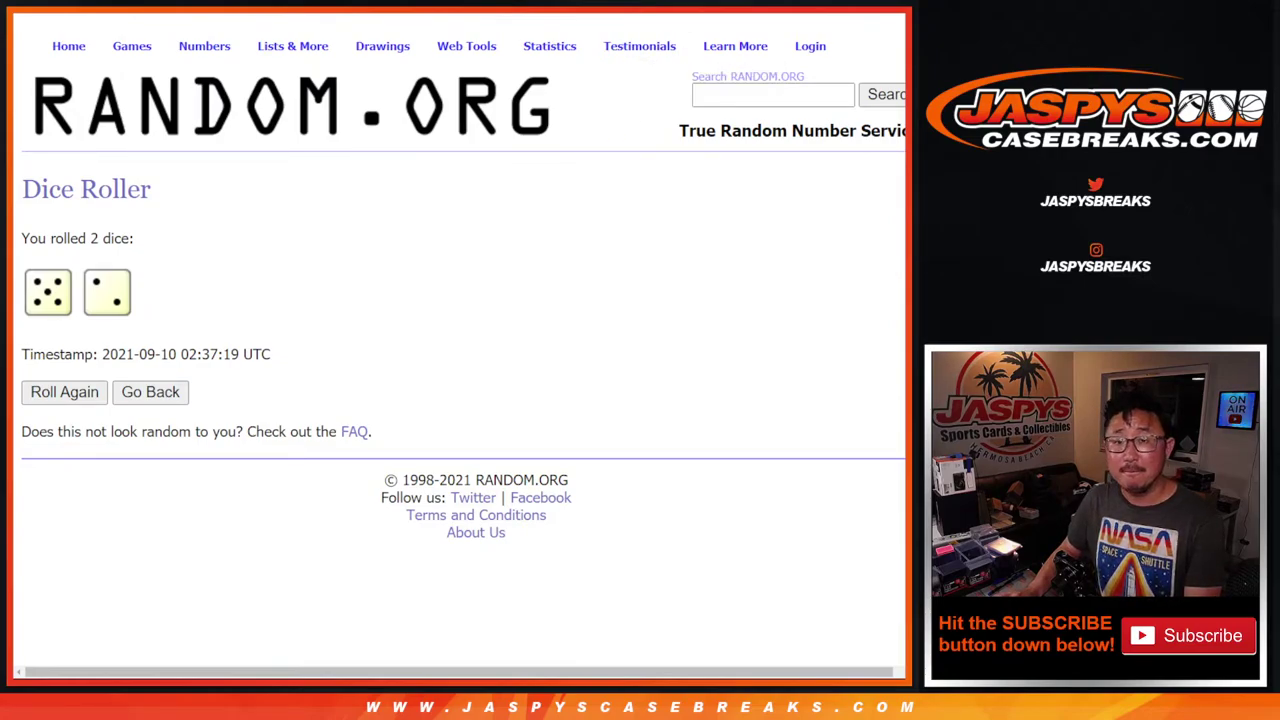
- Randomize the 32-name list seven times to match the dice total of 7
scroll(791, 317, down, 3)
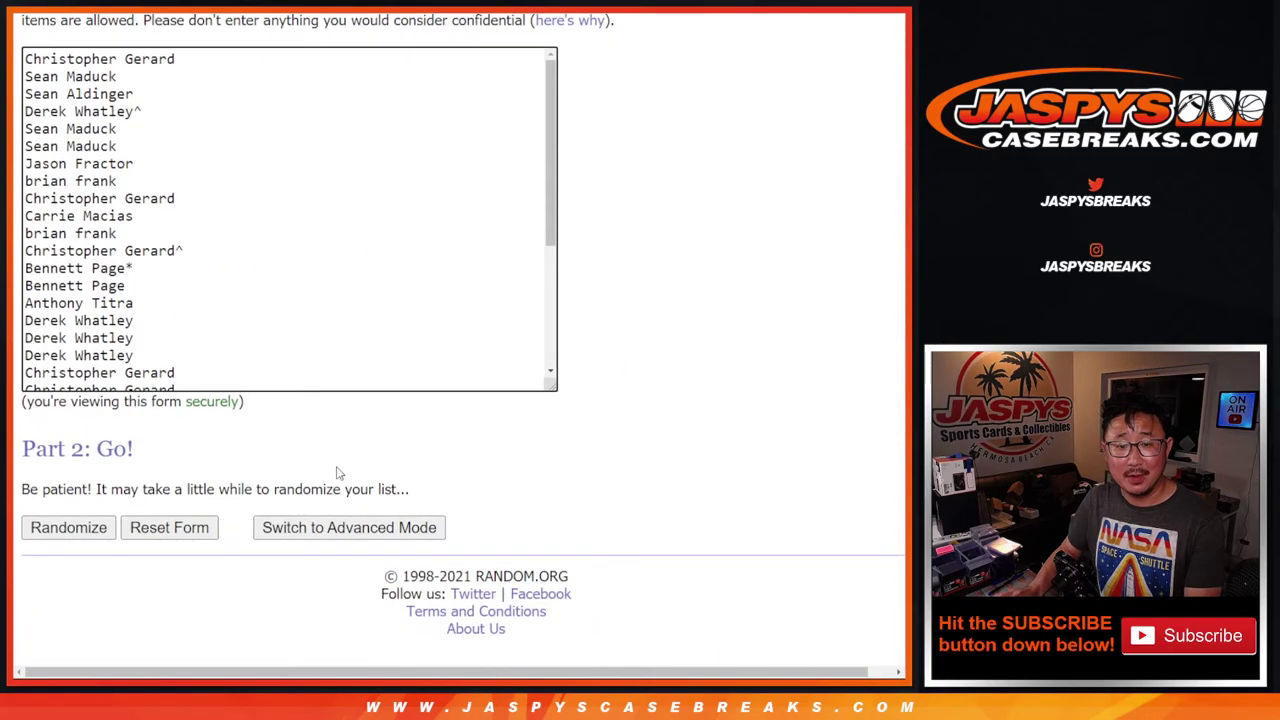
click(60, 530)
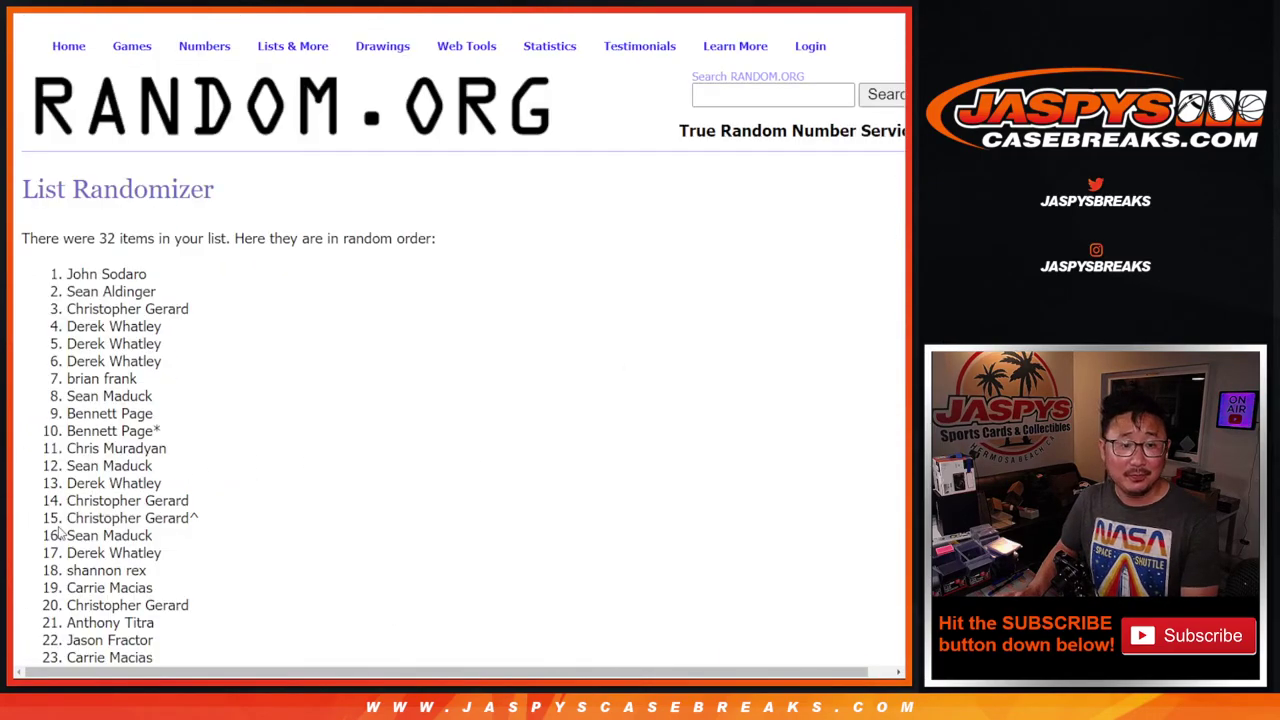
scroll(55, 530, down, 5)
click(50, 530)
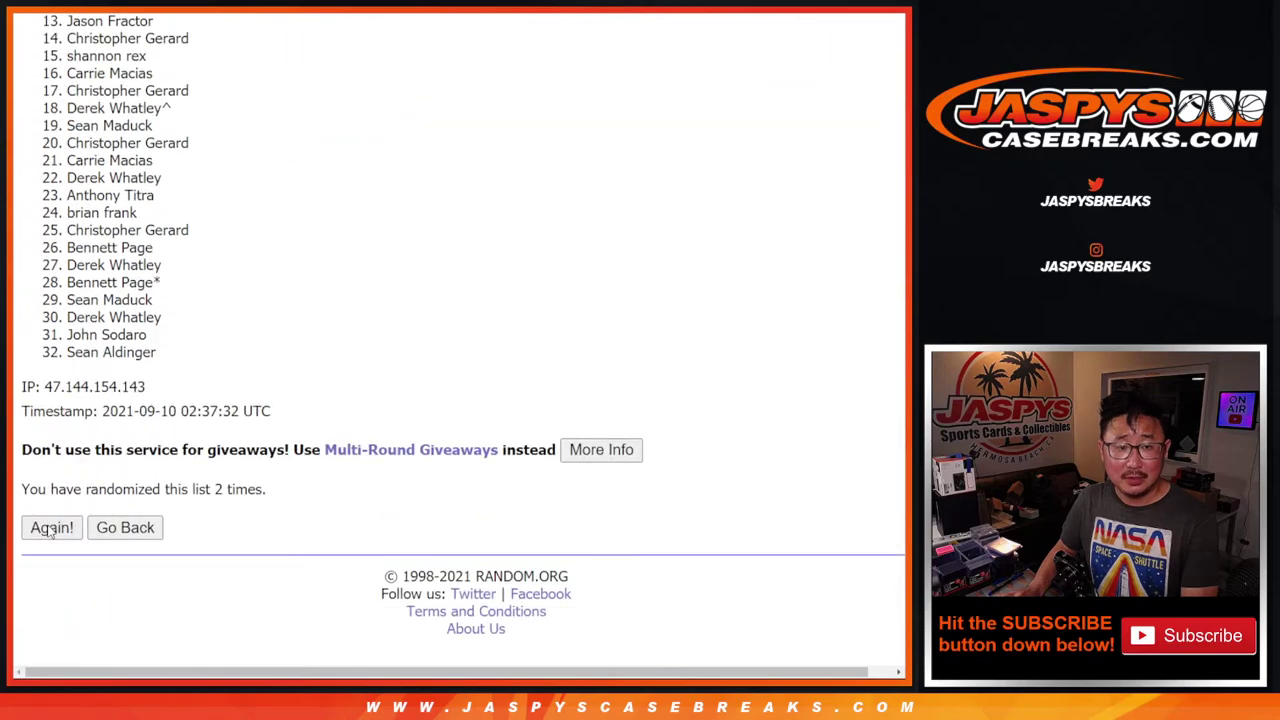
click(50, 528)
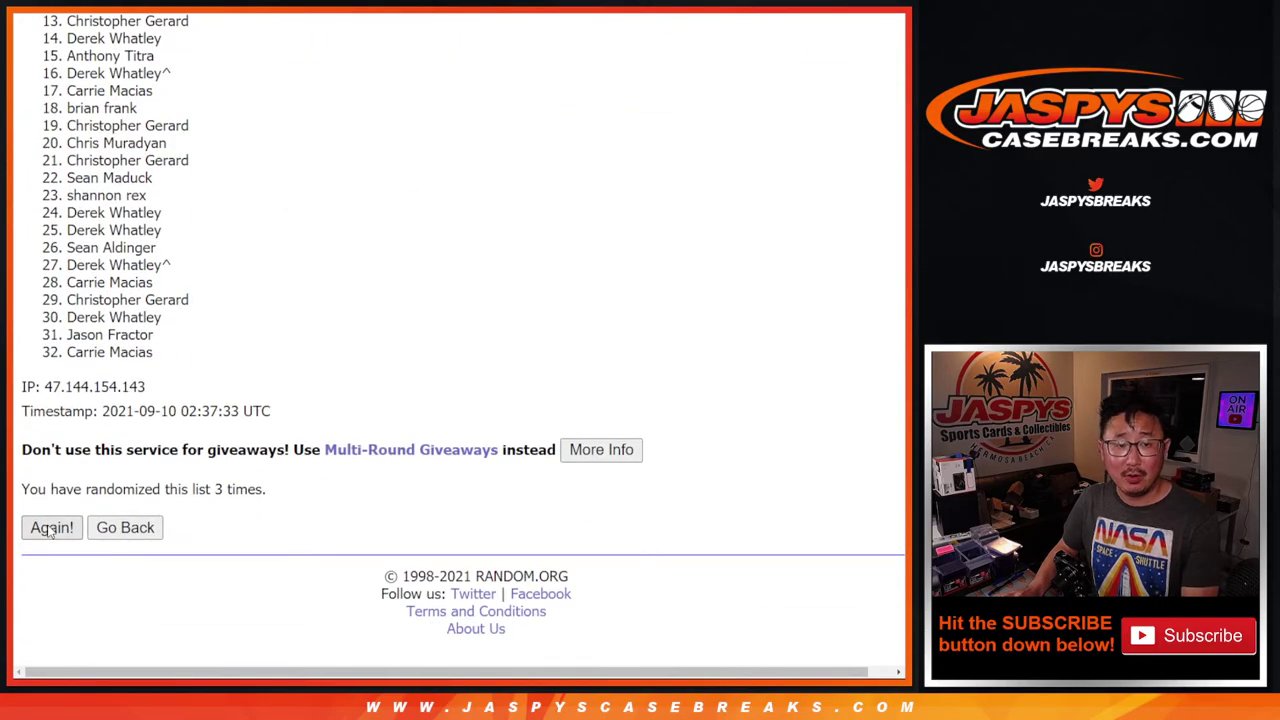
click(50, 528)
click(50, 528)
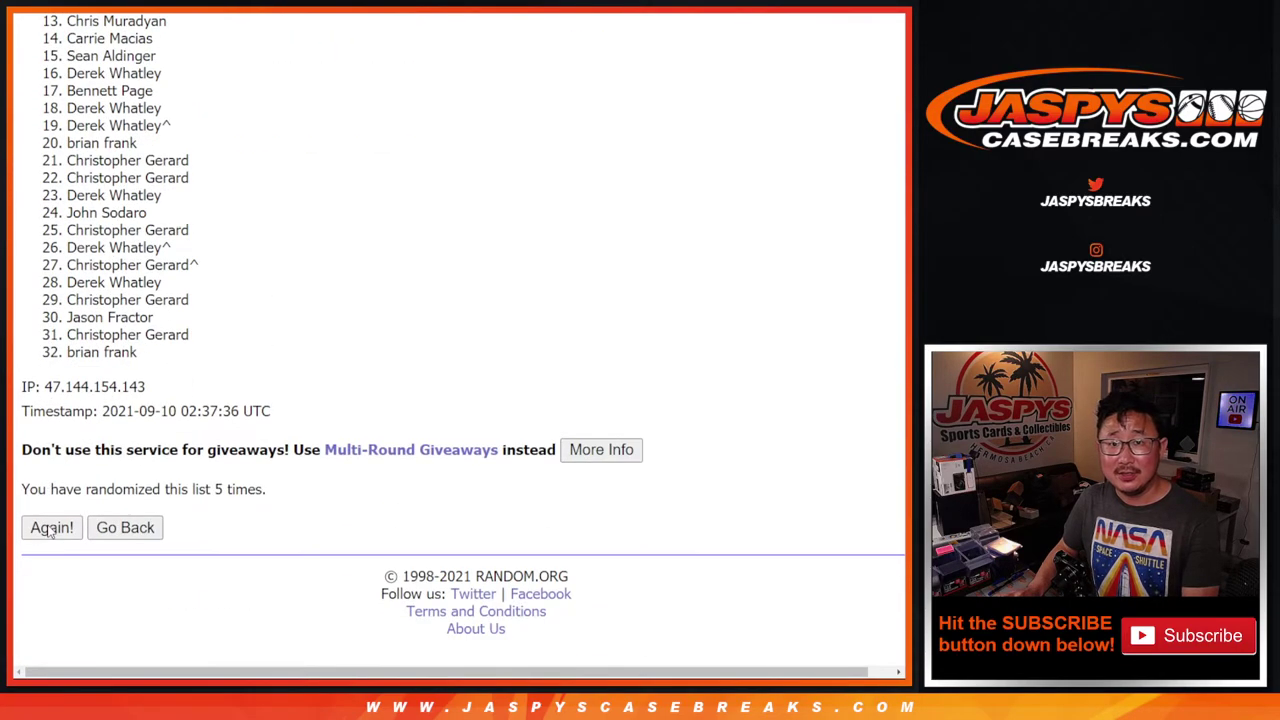
click(50, 528)
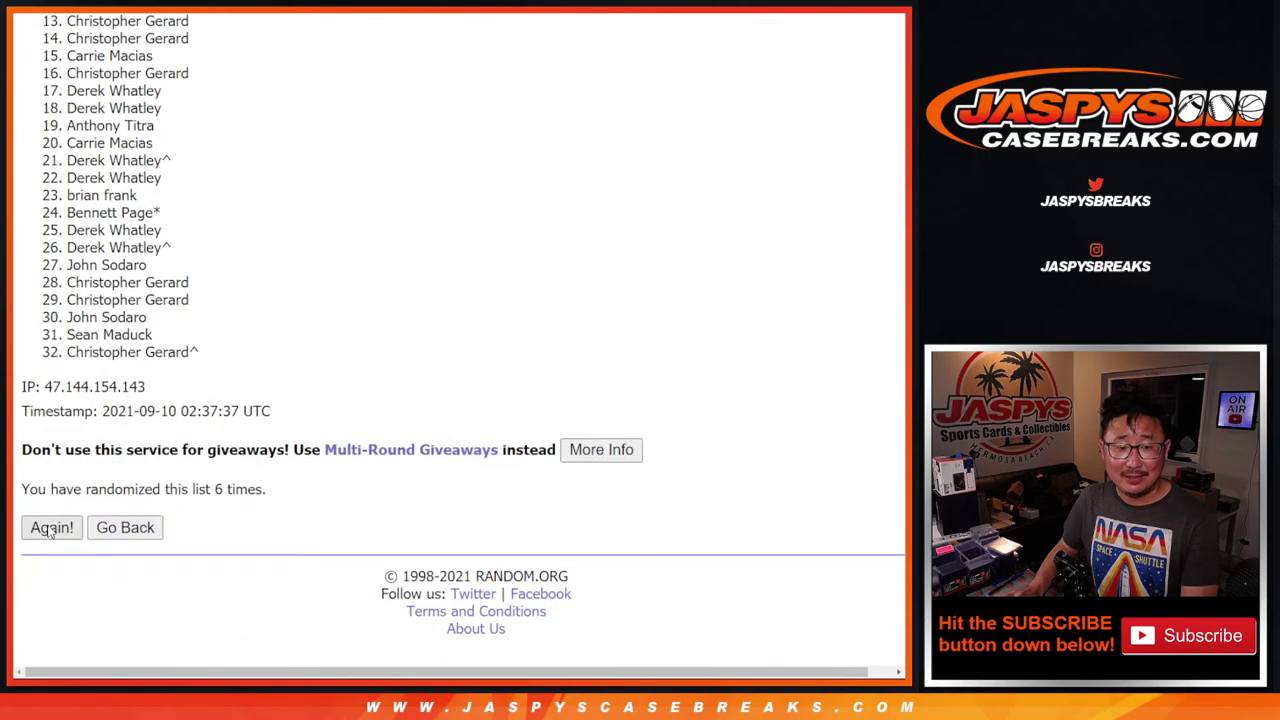
click(50, 528)
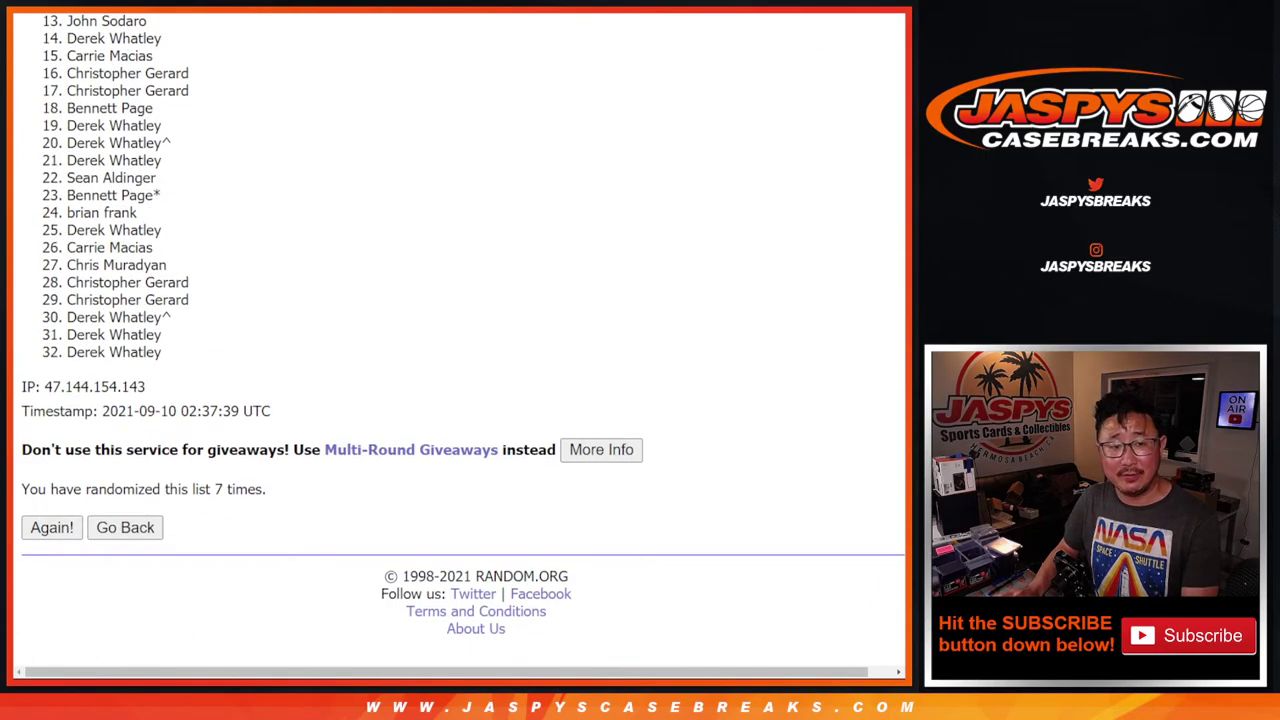
key(ctrl+Tab)
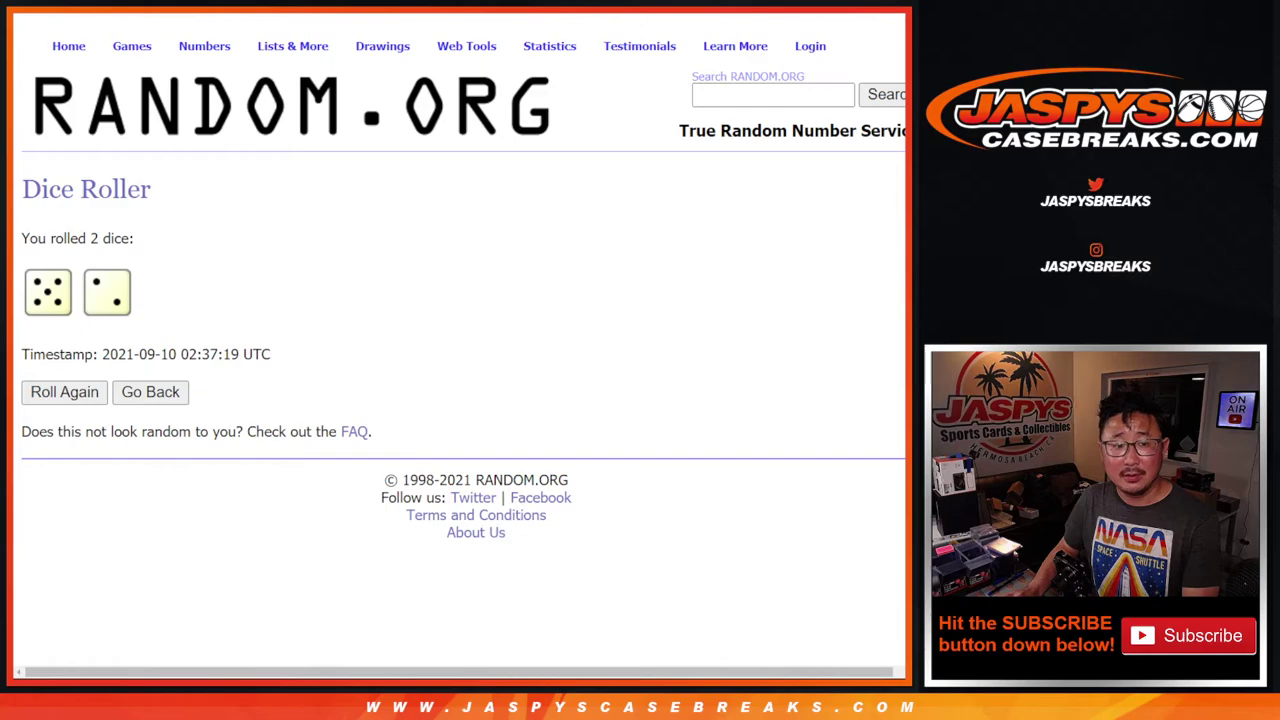
key(ctrl+Tab)
drag(216, 489, 256, 489)
click(393, 341)
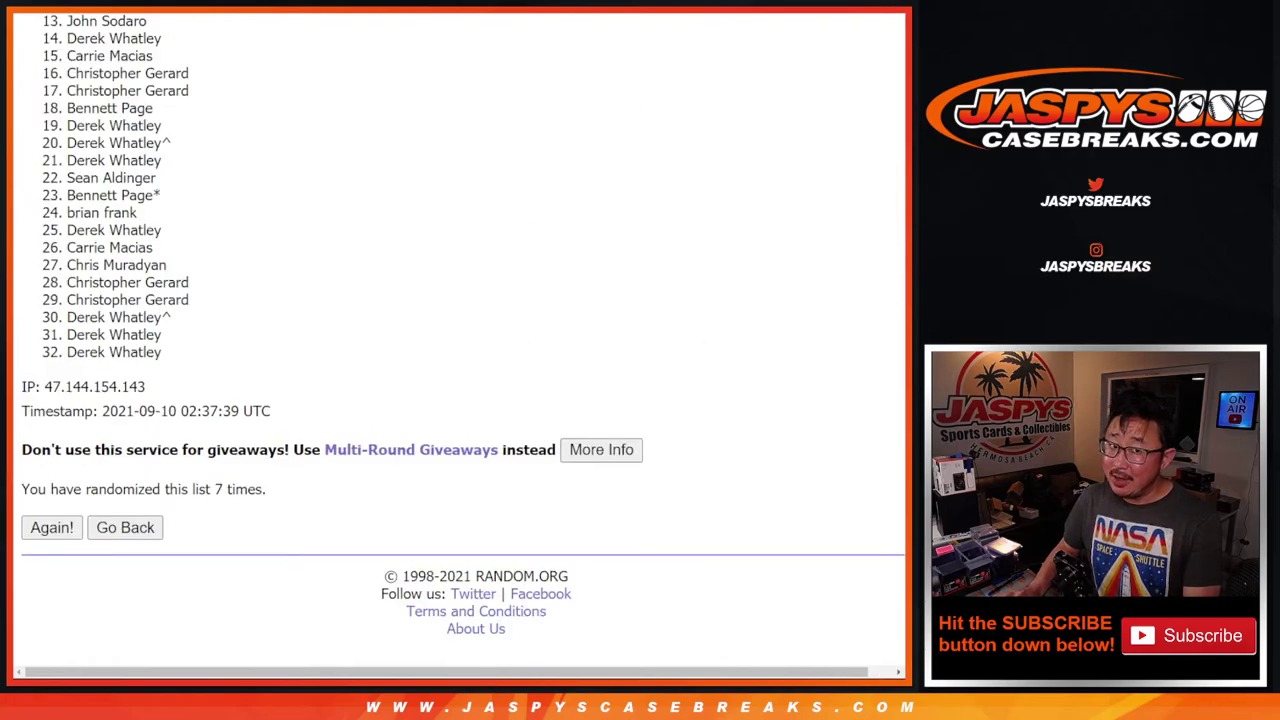
scroll(460, 340, up, 1)
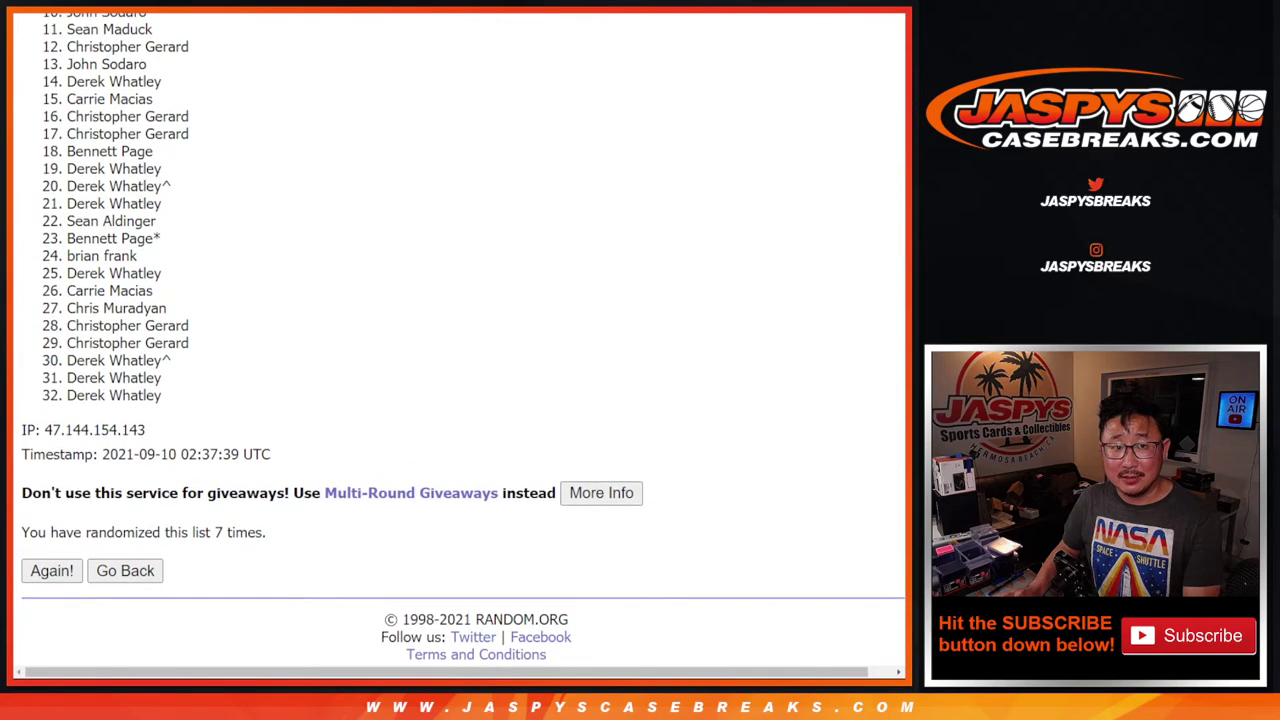
scroll(460, 340, up, 1)
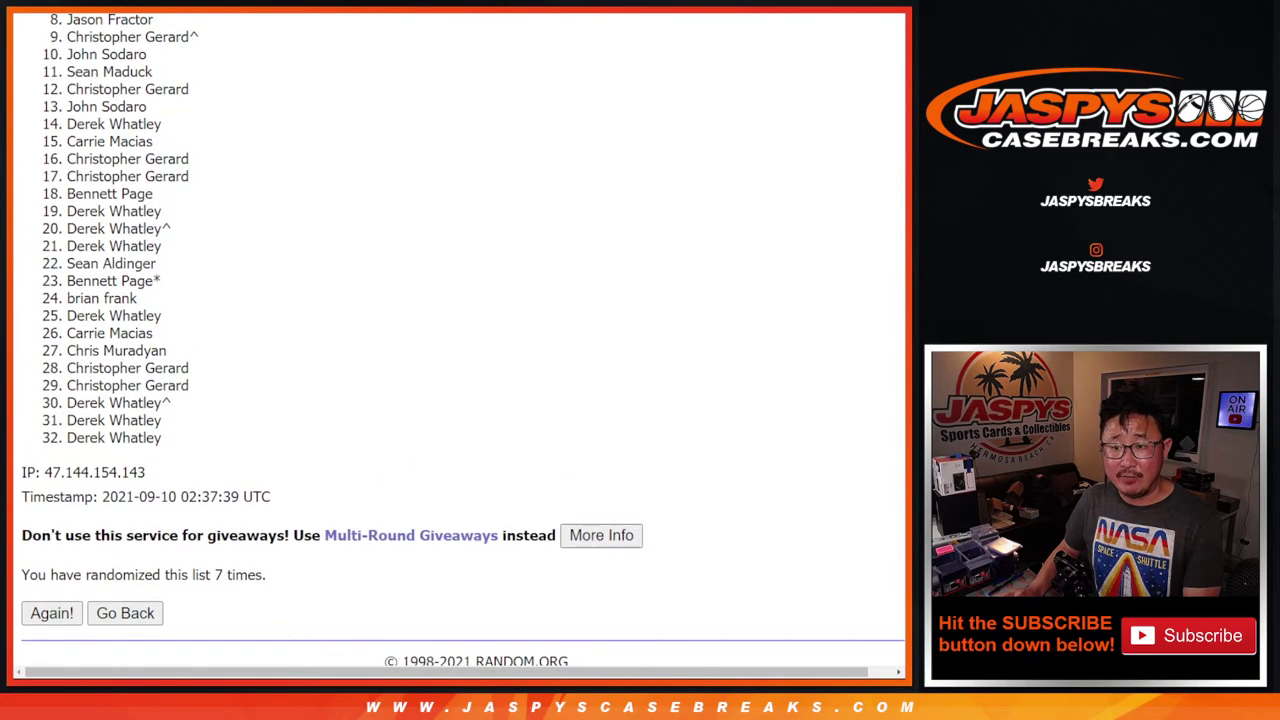
scroll(460, 340, up, 1)
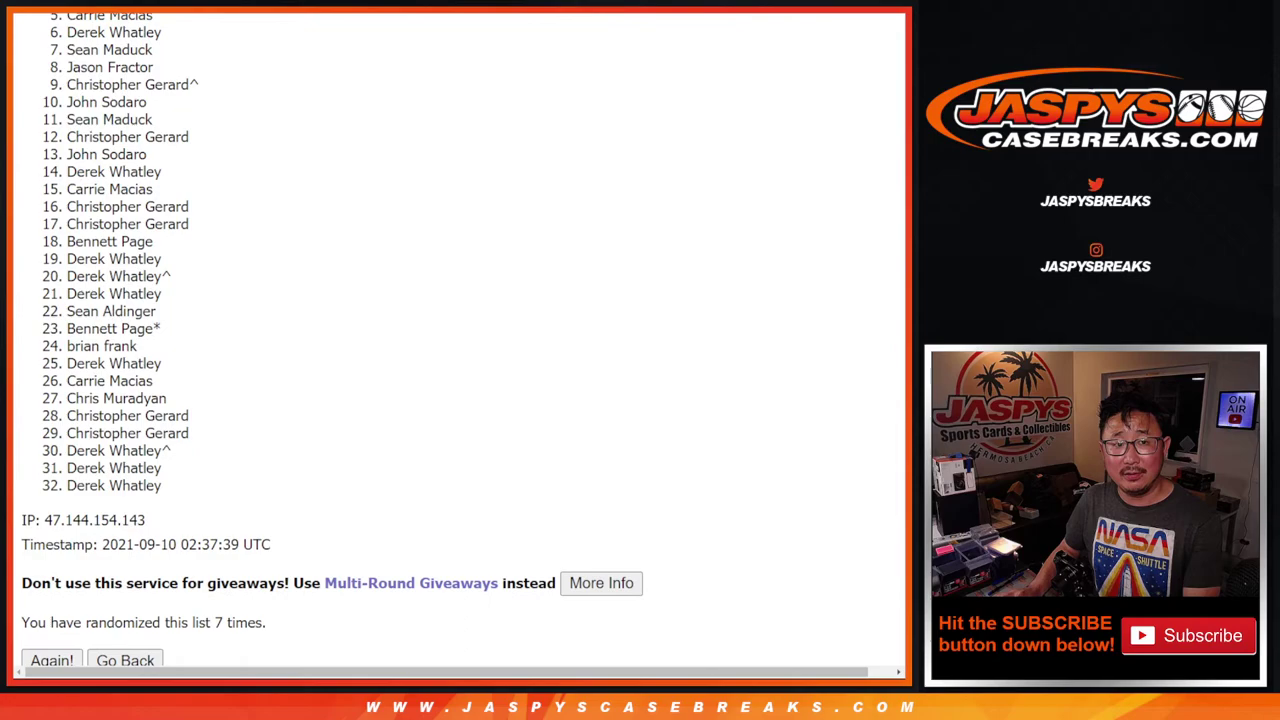
scroll(460, 340, up, 1)
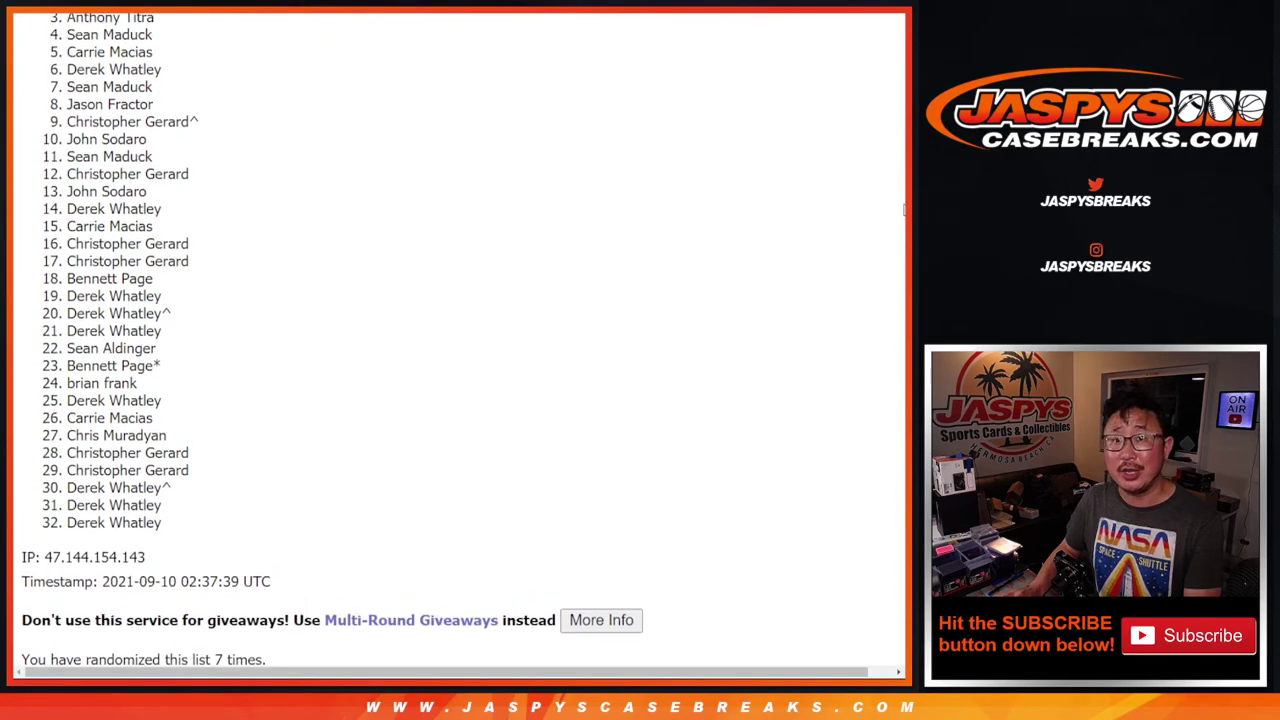
scroll(903, 206, up, 1)
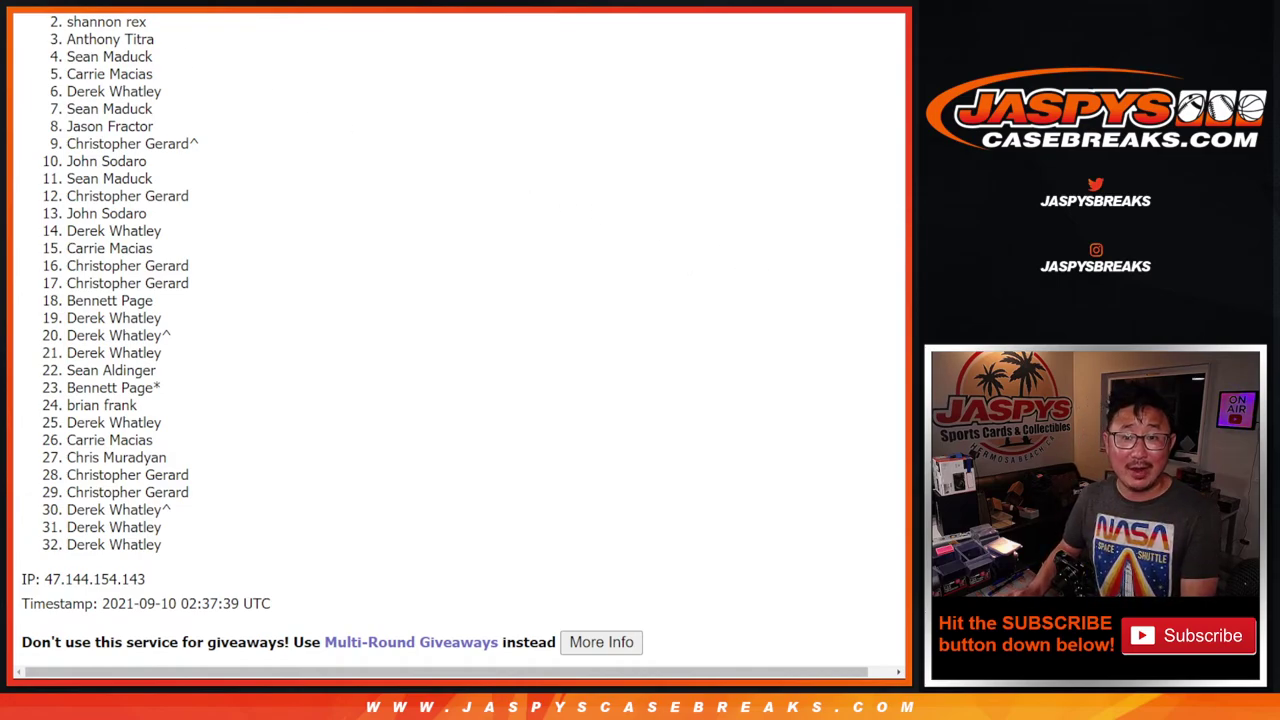
scroll(460, 340, up, 1)
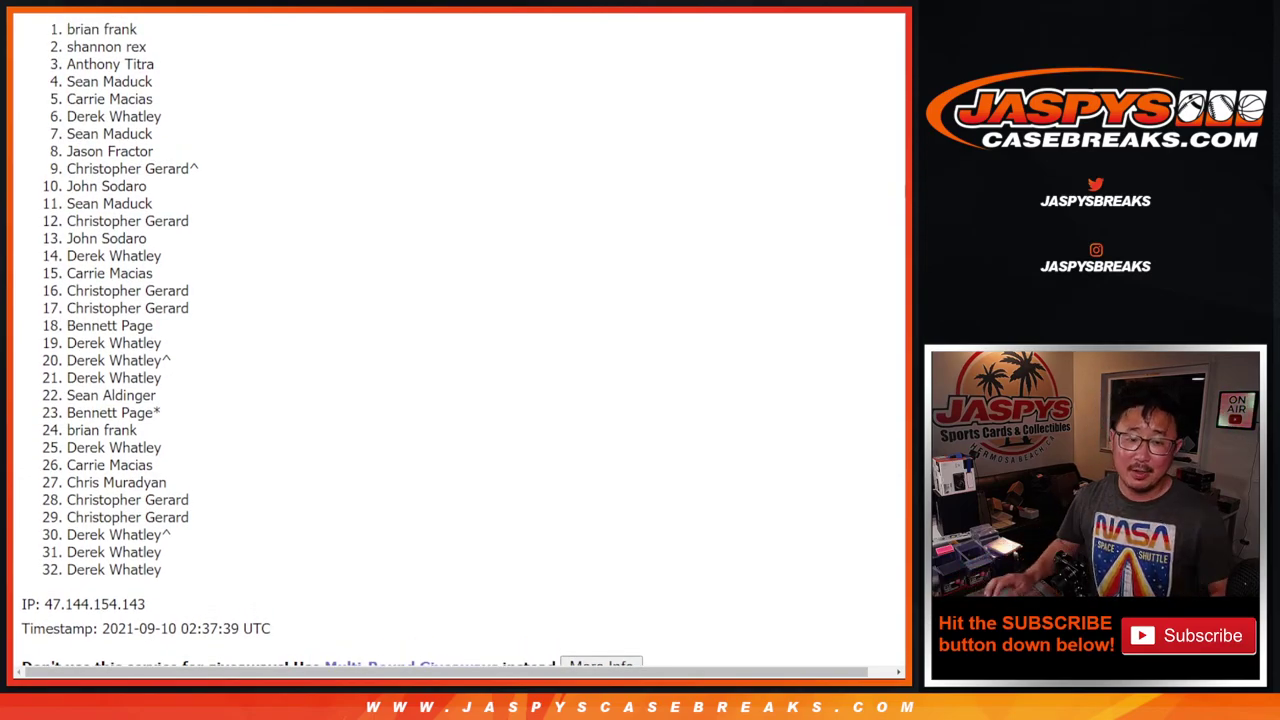
scroll(625, 250, down, 3)
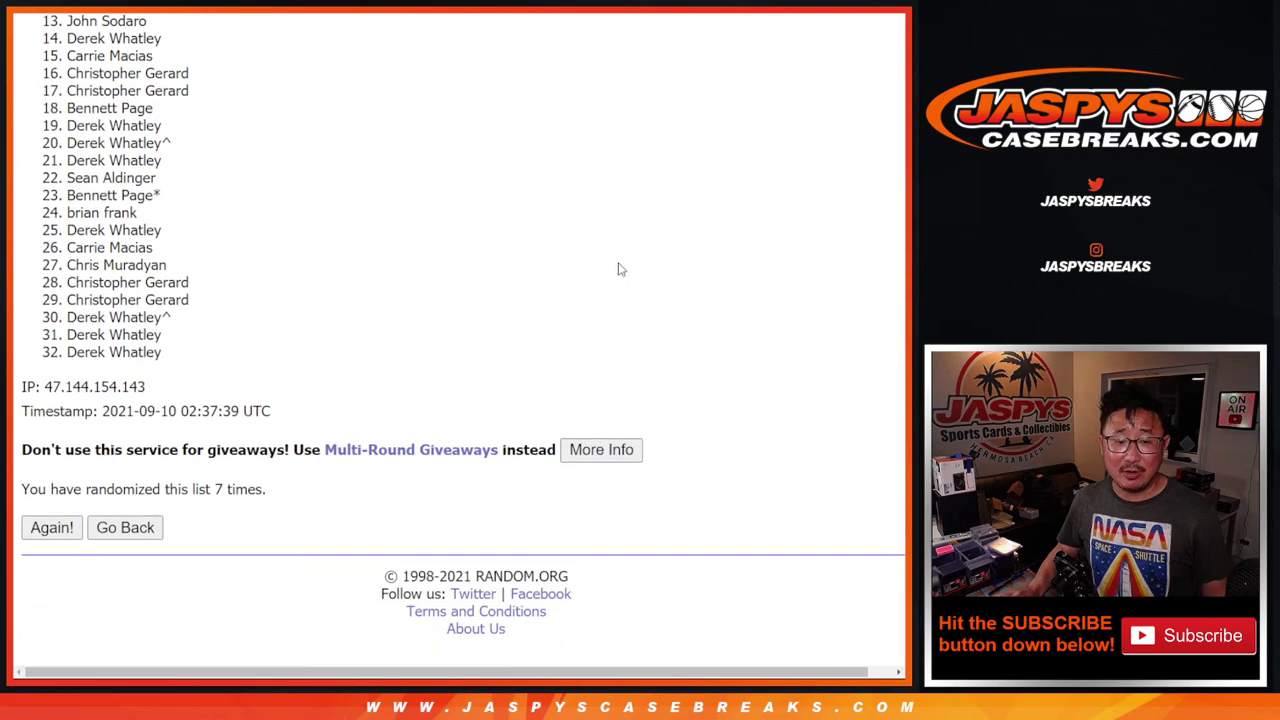
scroll(616, 258, up, 4)
scroll(618, 252, down, 1)
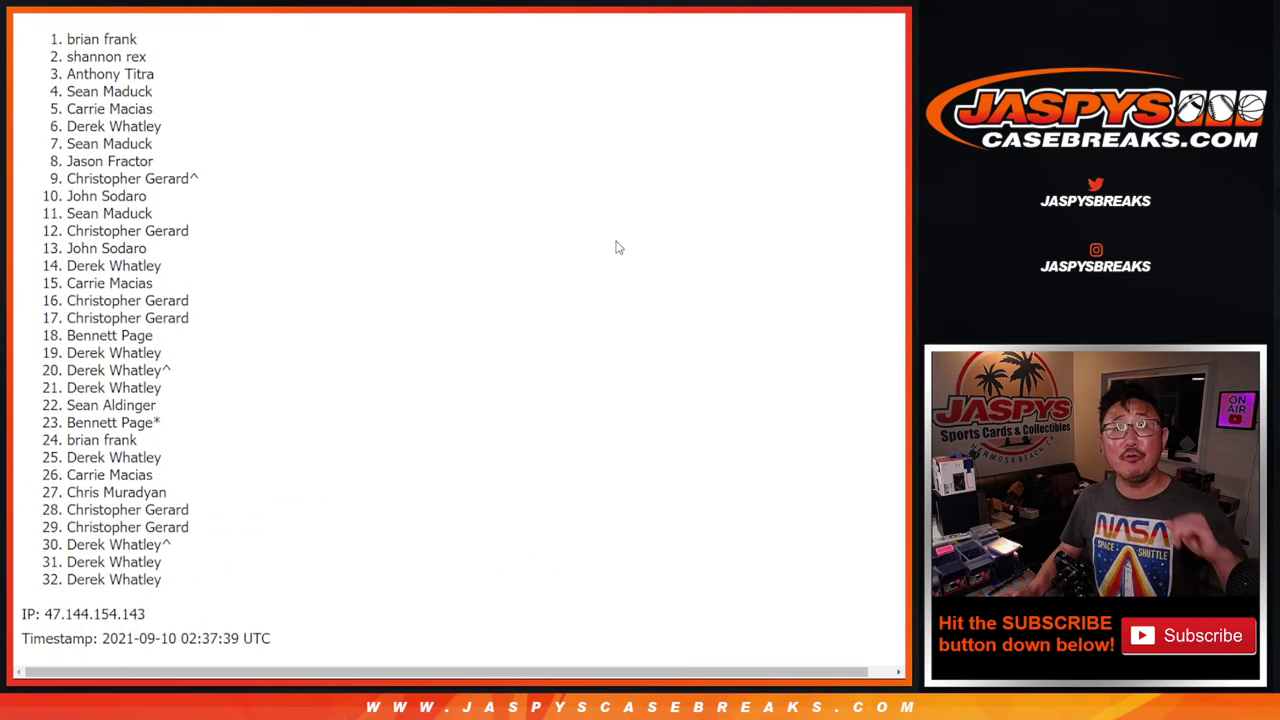